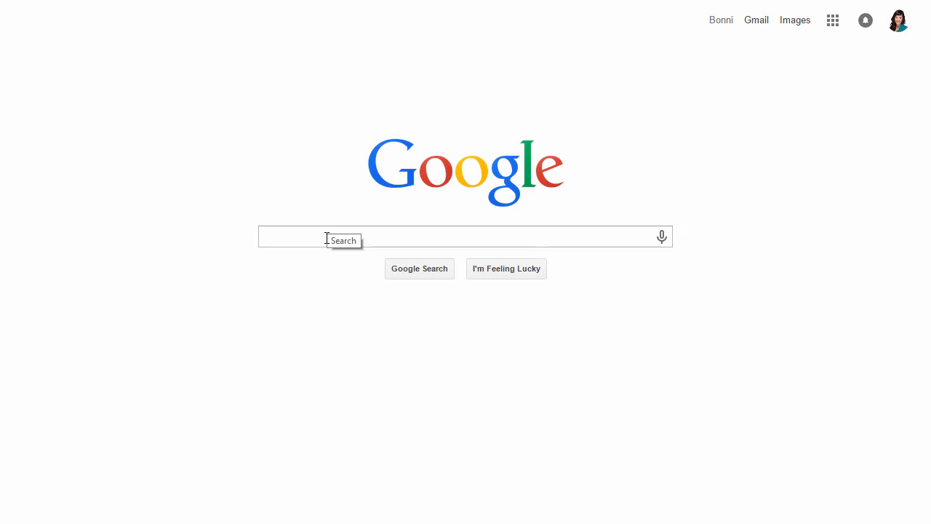
# Search Google for 'download genymotion' by typing 'download geny' and taking the suggestion
pyautogui.click(327, 239)
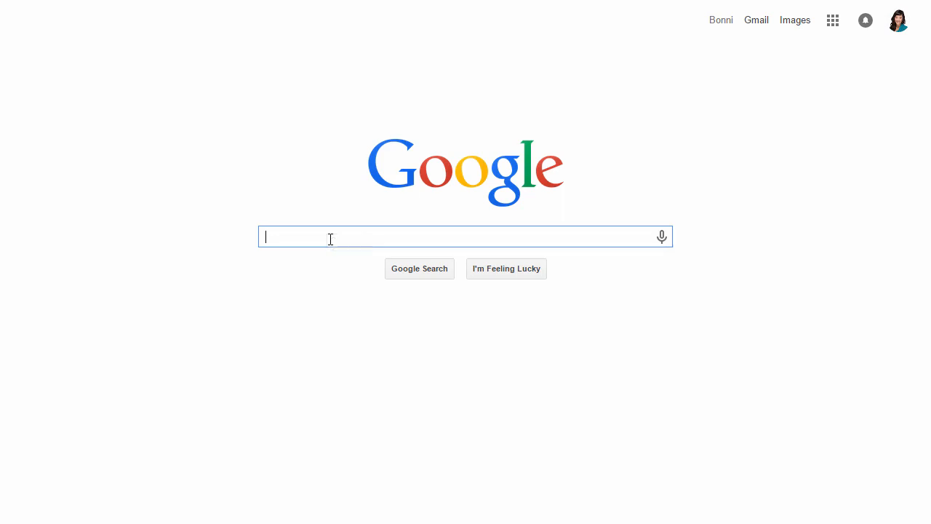
pyautogui.write('down')
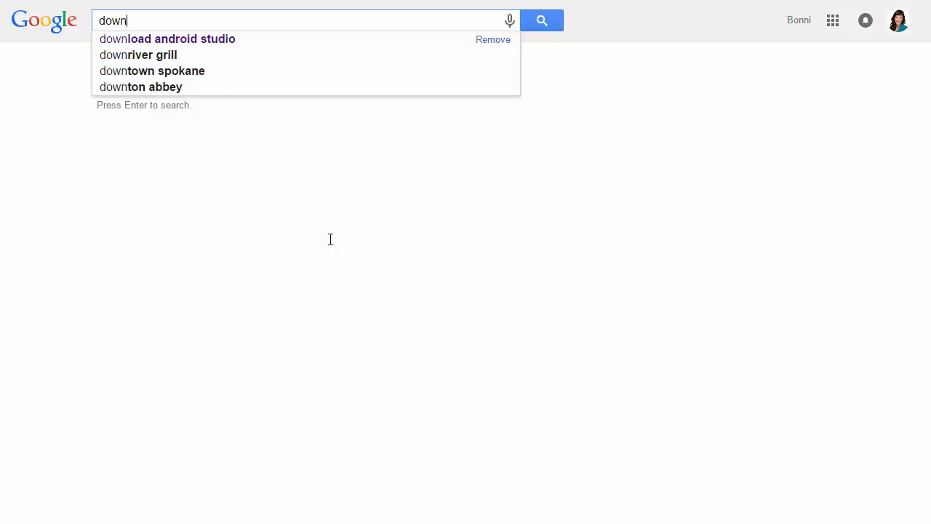
pyautogui.write('load geny')
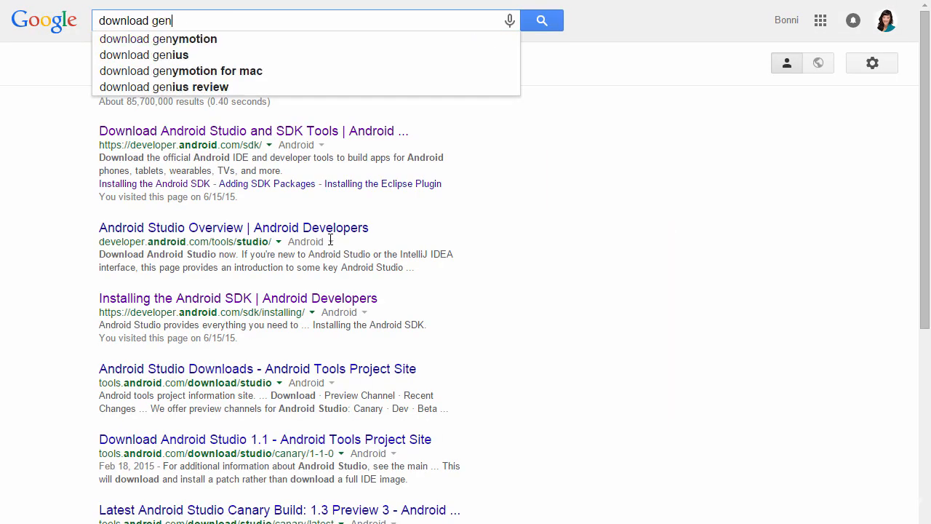
pyautogui.click(214, 38)
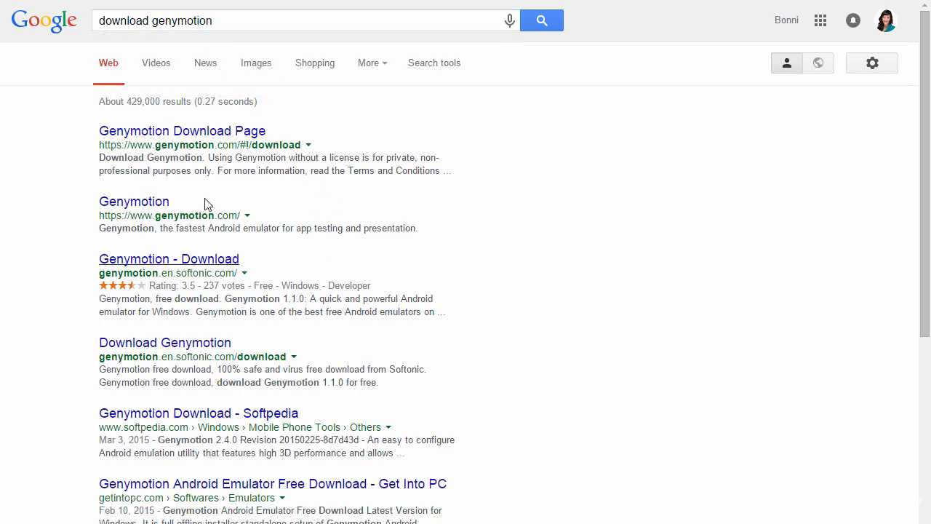
# Open the Genymotion Download Page result and scroll to the Windows Get Genymotion downloads
pyautogui.click(203, 135)
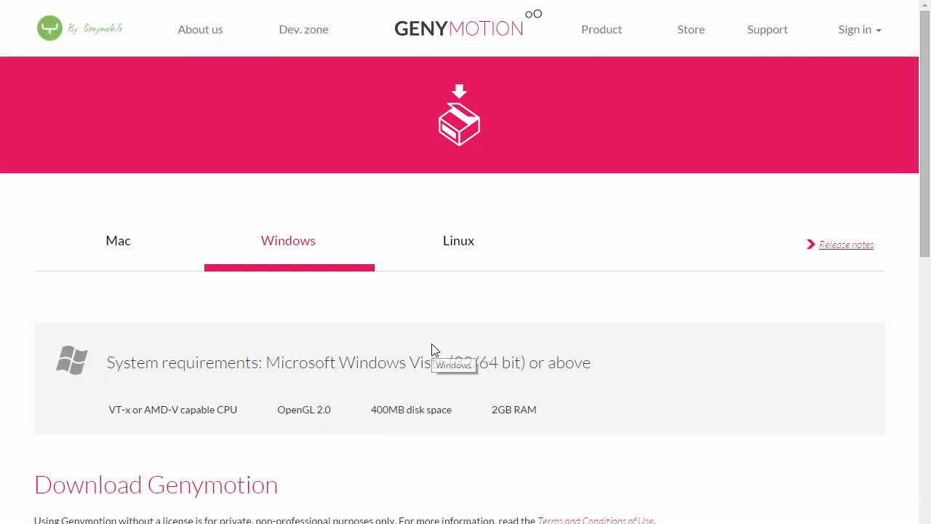
pyautogui.scroll(-2, 431, 349)
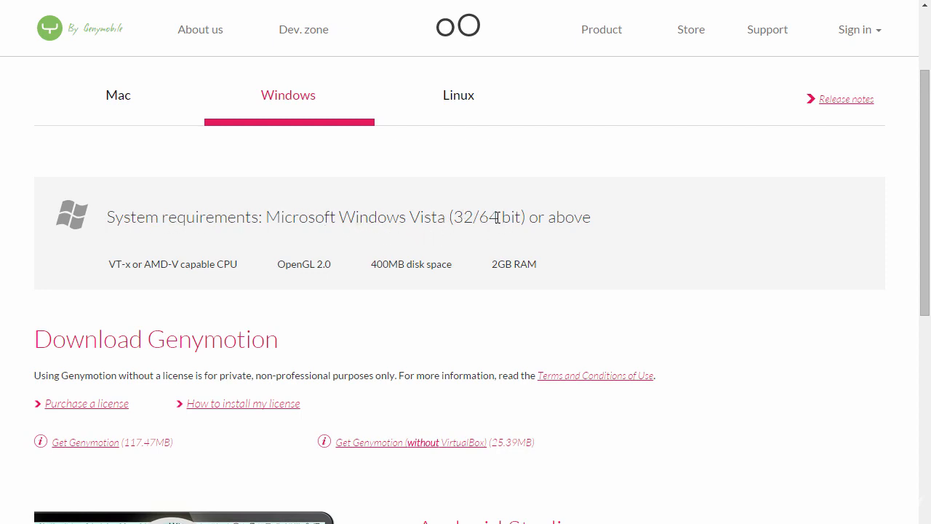
pyautogui.scroll(-1, 358, 349)
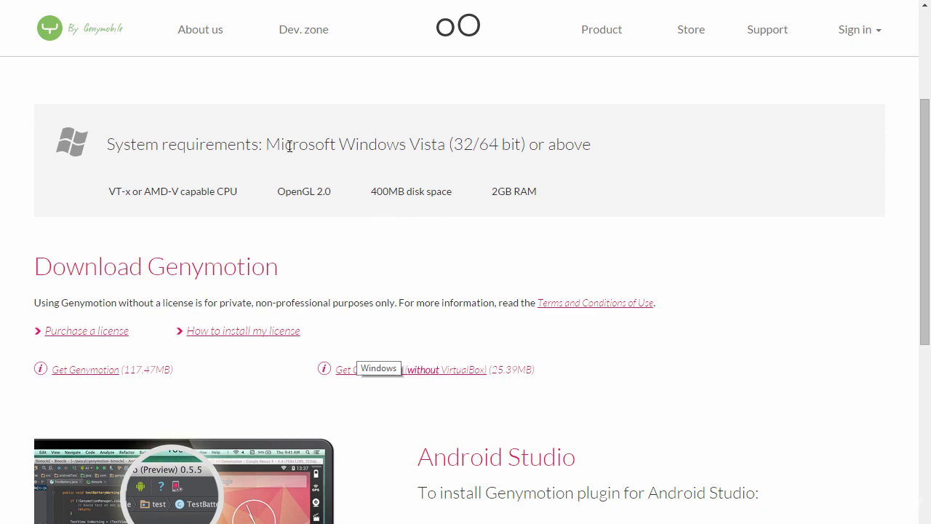
pyautogui.scroll(-1, 388, 220)
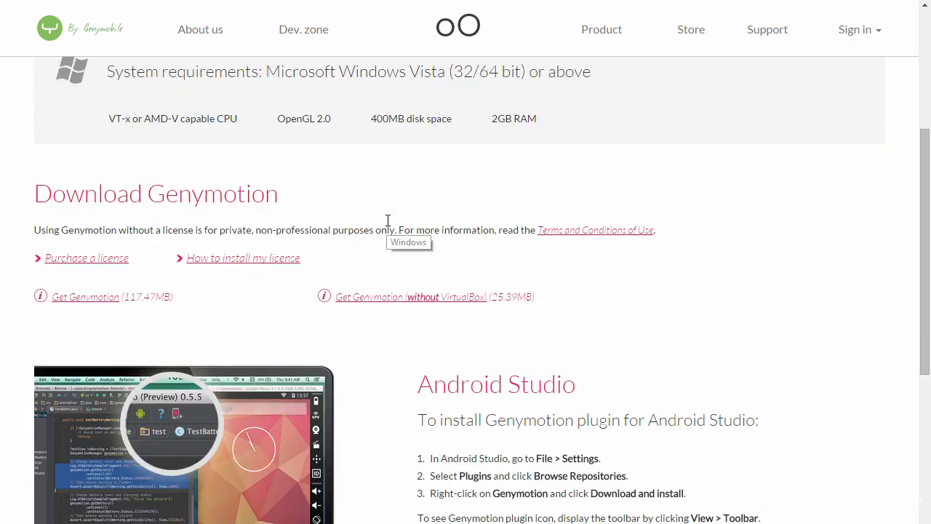
pyautogui.click(81, 297)
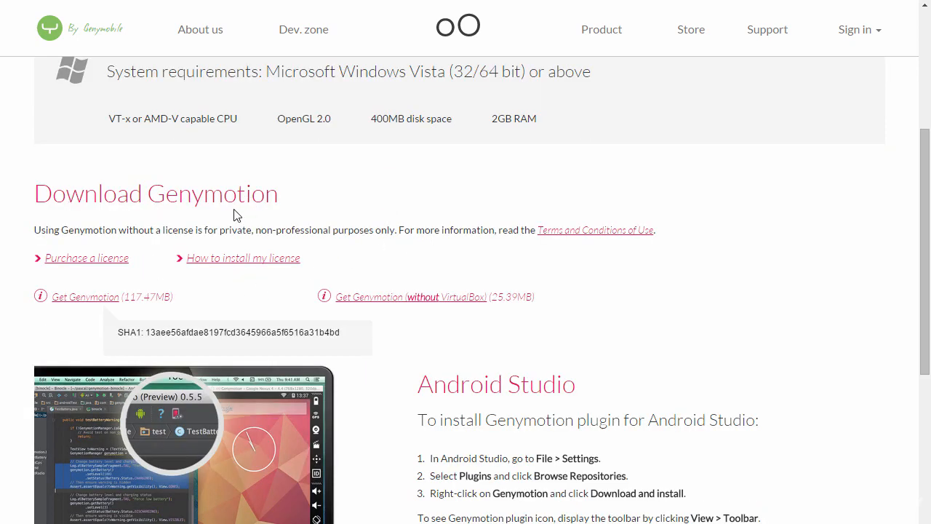
pyautogui.scroll(-1, 216, 231)
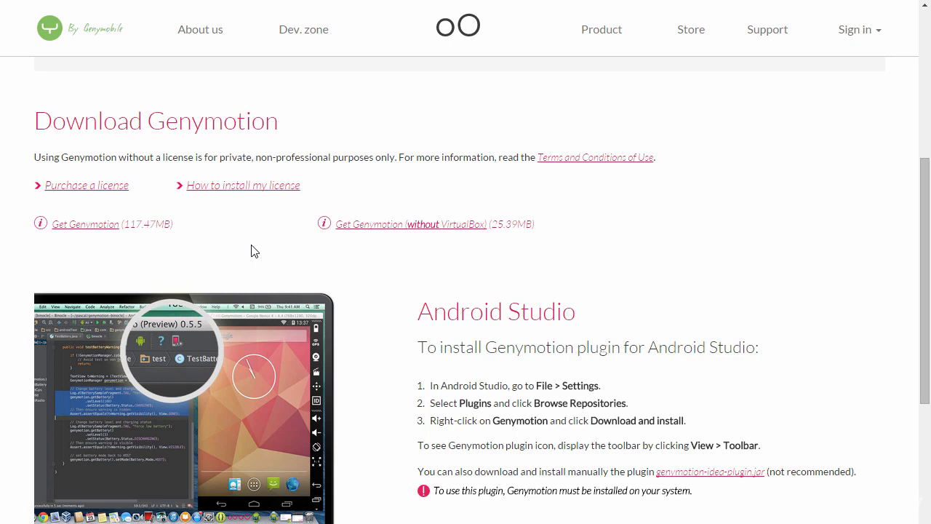
# Choose the Genymotion download bundled with VirtualBox and sign in with the account username and password
pyautogui.moveTo(114, 225)
pyautogui.click(114, 232)
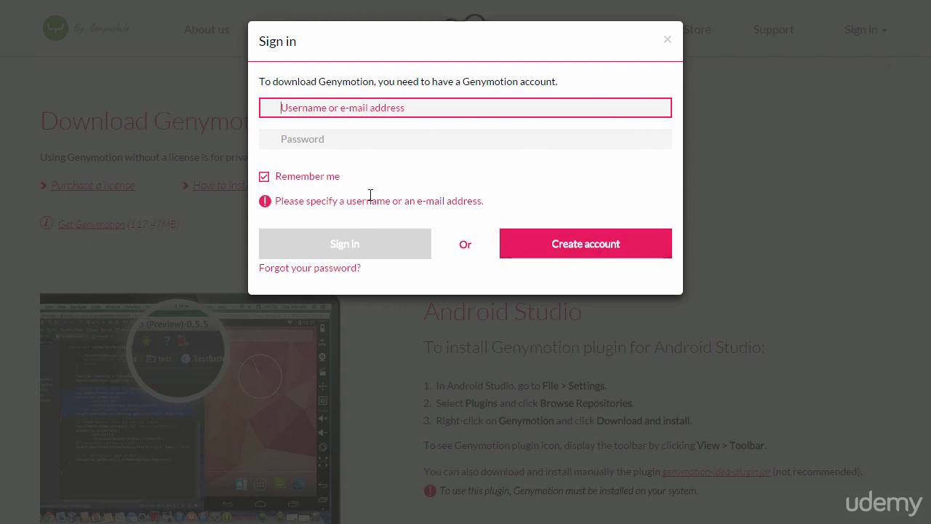
pyautogui.click(366, 107)
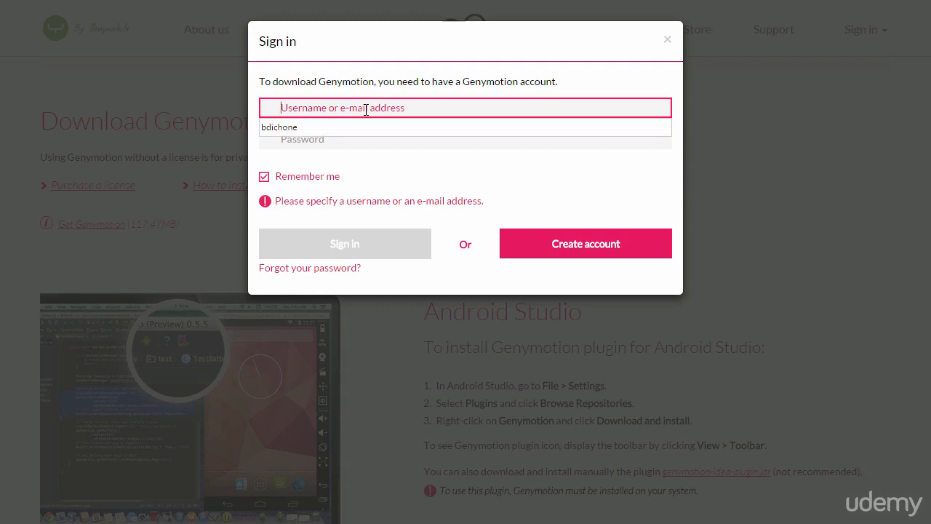
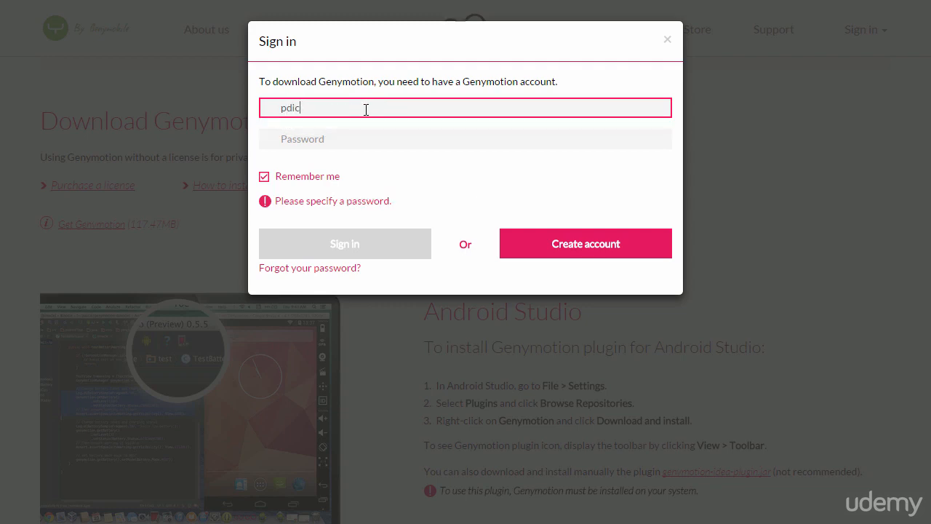
pyautogui.click(345, 210)
pyautogui.click(345, 244)
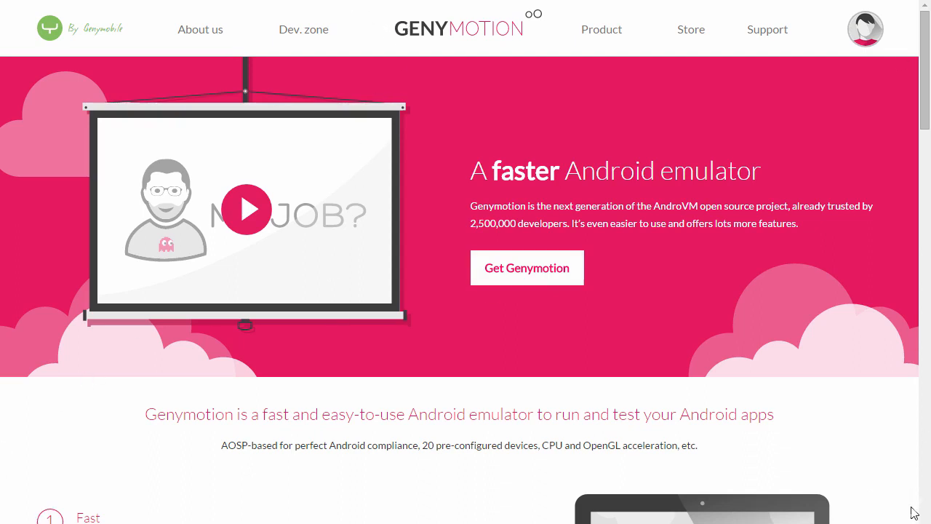
pyautogui.scroll(-1, 921, 520)
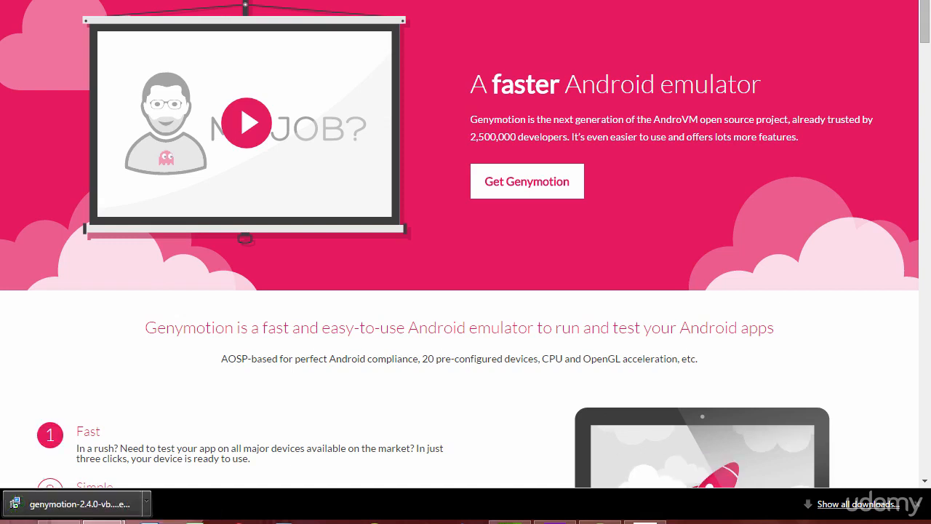
# Launch the downloaded genymotion-2.4.0 installer from Chrome's download shelf
pyautogui.click(71, 499)
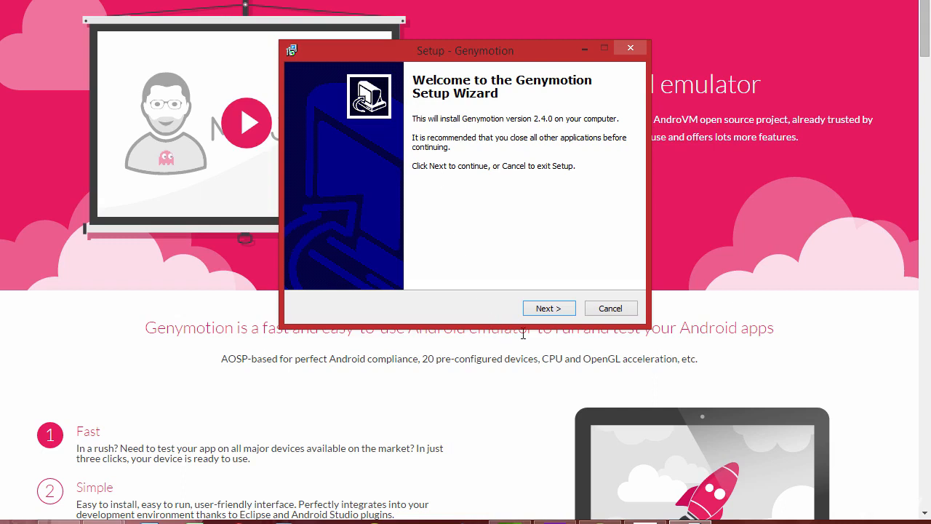
# Keep the default install folder C:\Program Files\Genymobile\Genymotion
pyautogui.click(546, 308)
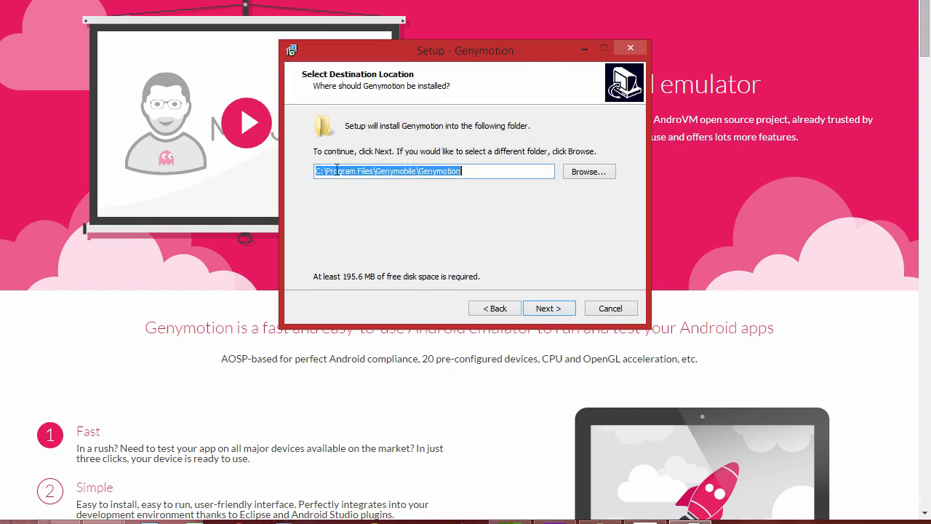
pyautogui.click(466, 170)
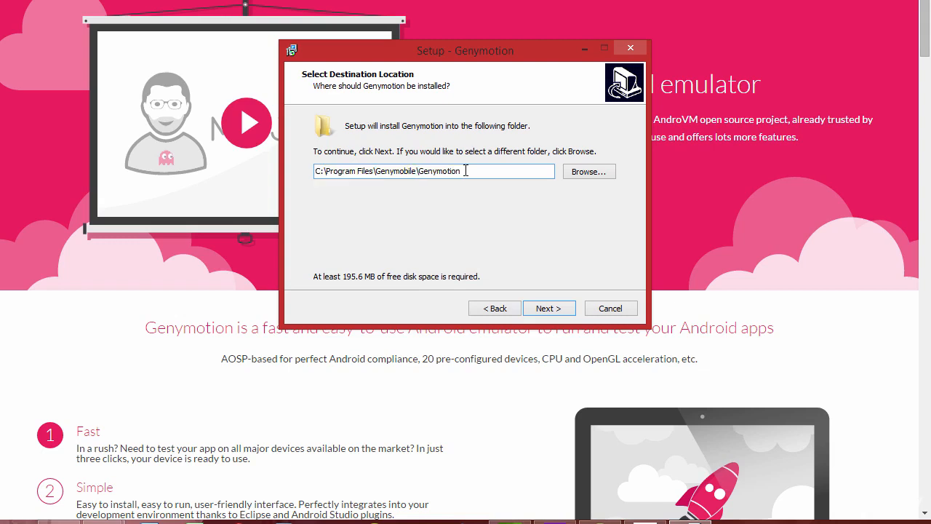
pyautogui.doubleClick(466, 170)
pyautogui.click(468, 171)
pyautogui.moveTo(468, 171); pyautogui.dragTo(315, 170)
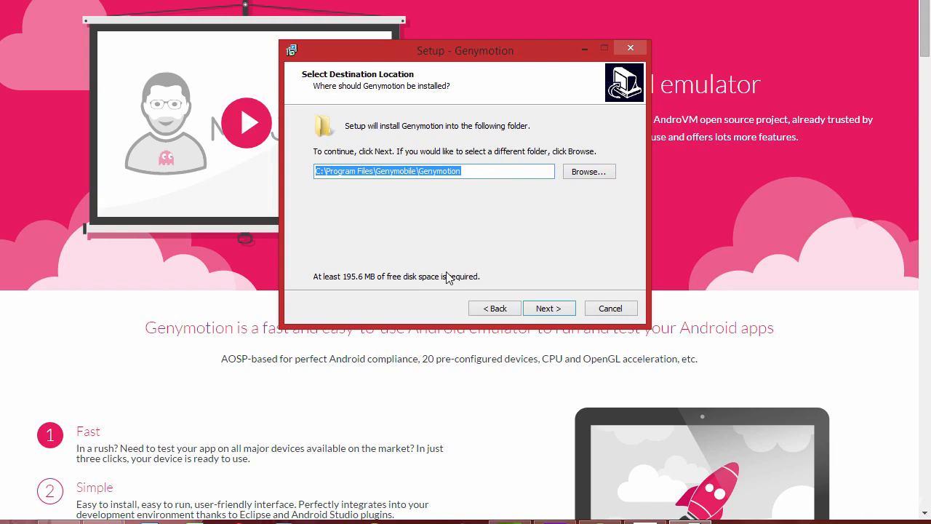
pyautogui.click(537, 310)
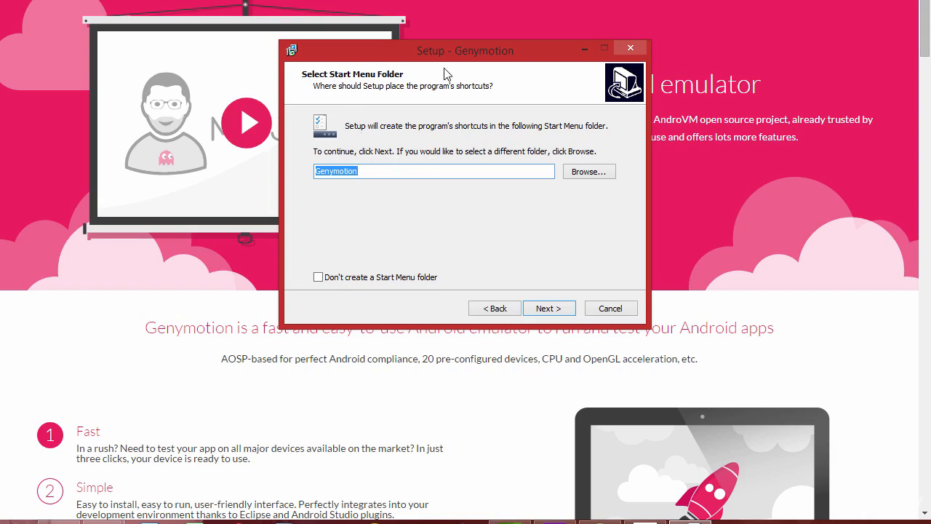
# Accept the Genymotion Start Menu folder and desktop icon, then begin installation
pyautogui.click(548, 309)
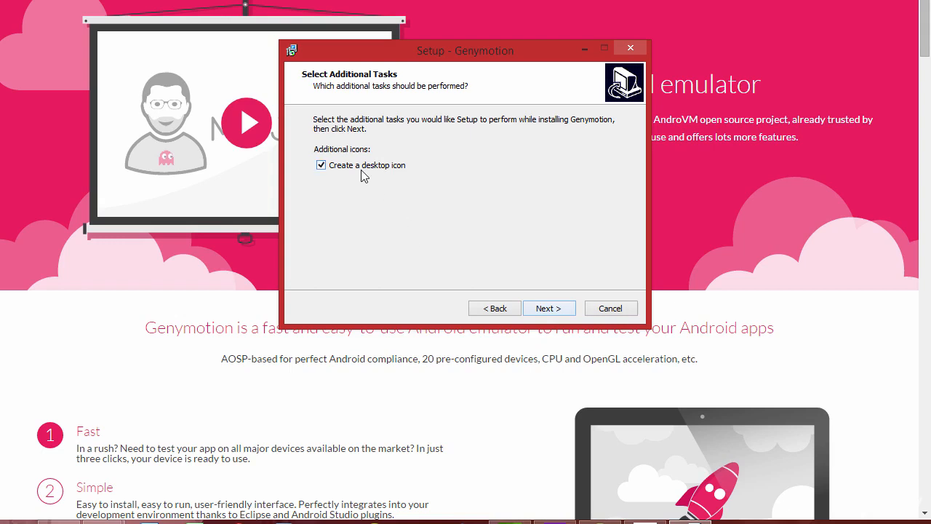
pyautogui.click(549, 309)
pyautogui.click(552, 308)
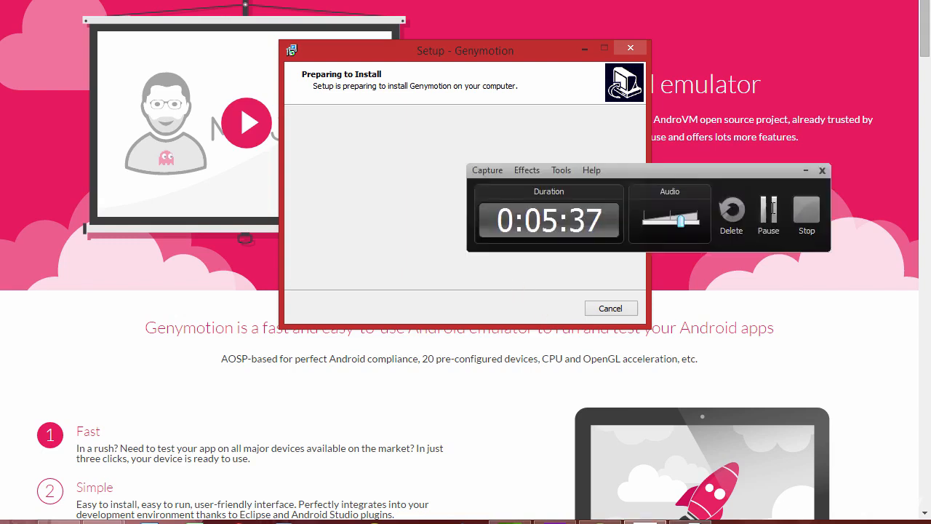
# Step through the VirtualBox 4.3.12 installer accepting default features, shortcuts and the network interfaces warning
pyautogui.click(772, 209)
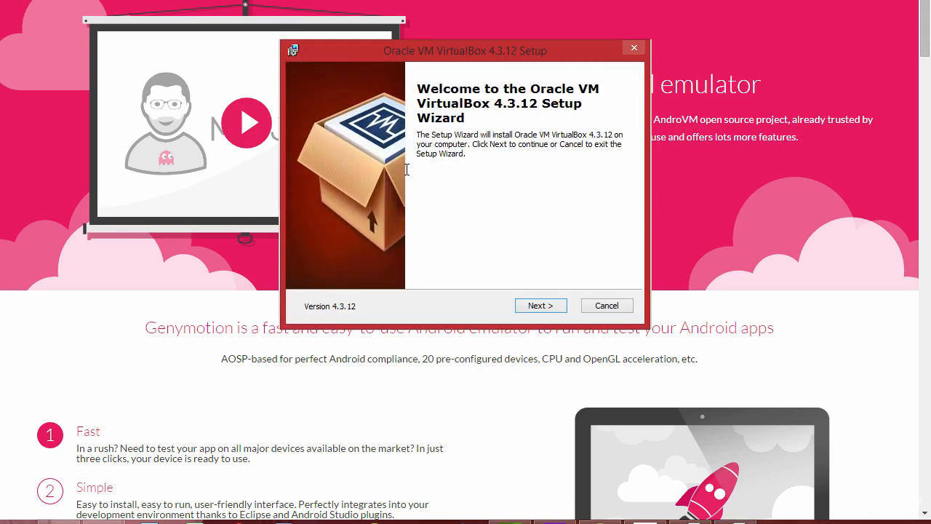
pyautogui.press('Return')
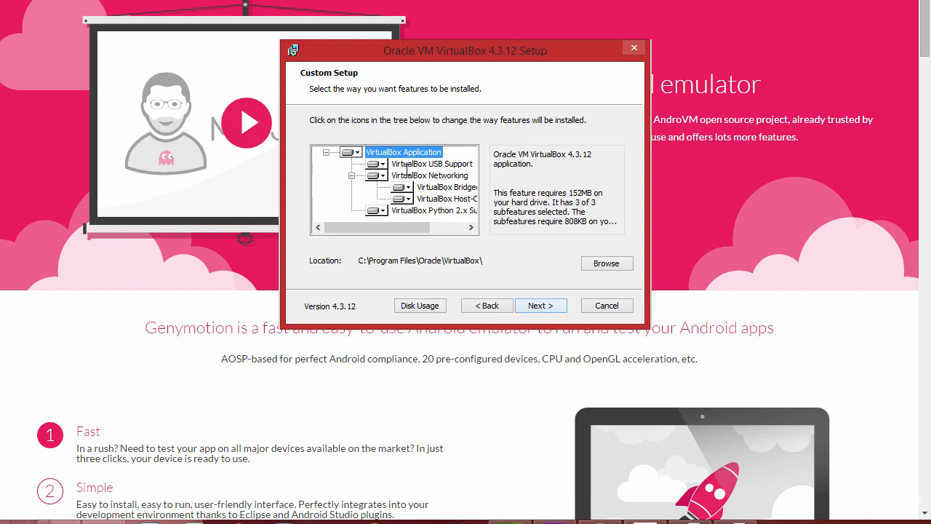
pyautogui.press('Return')
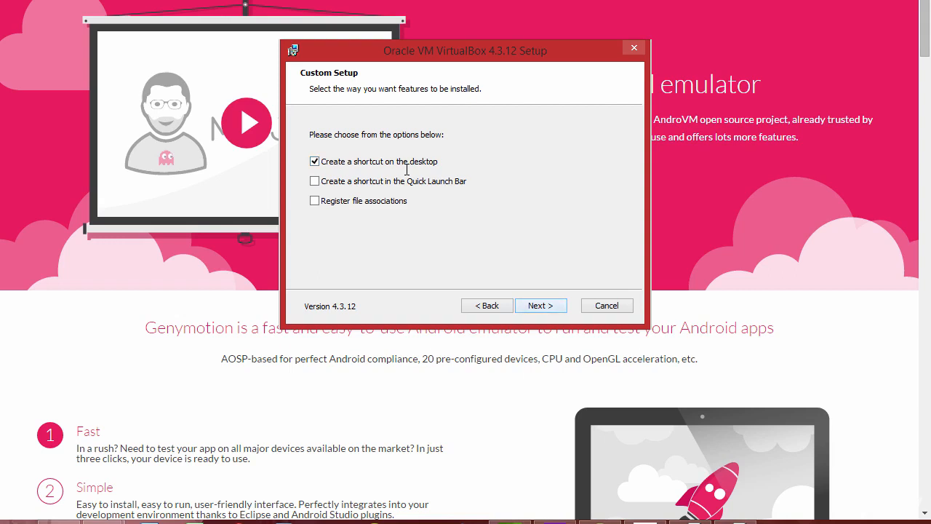
pyautogui.press('Return')
pyautogui.press('Return')
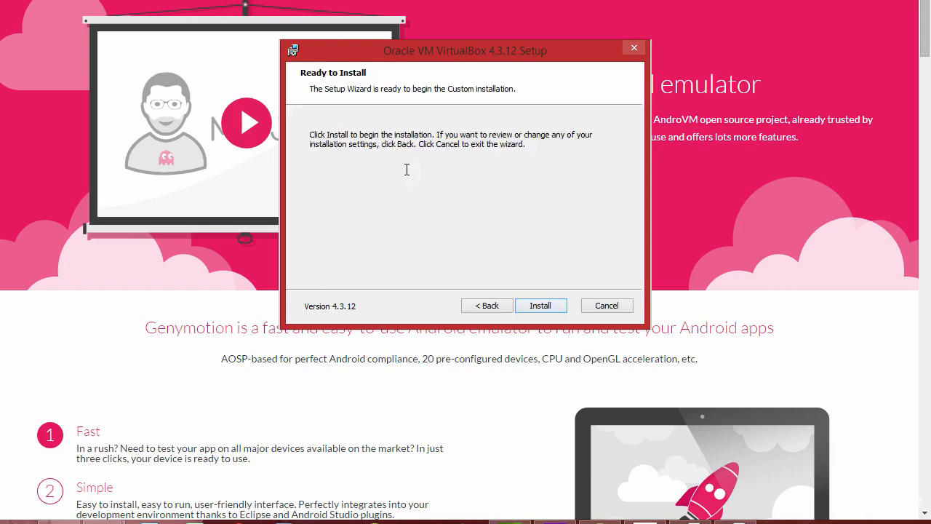
pyautogui.press('Return')
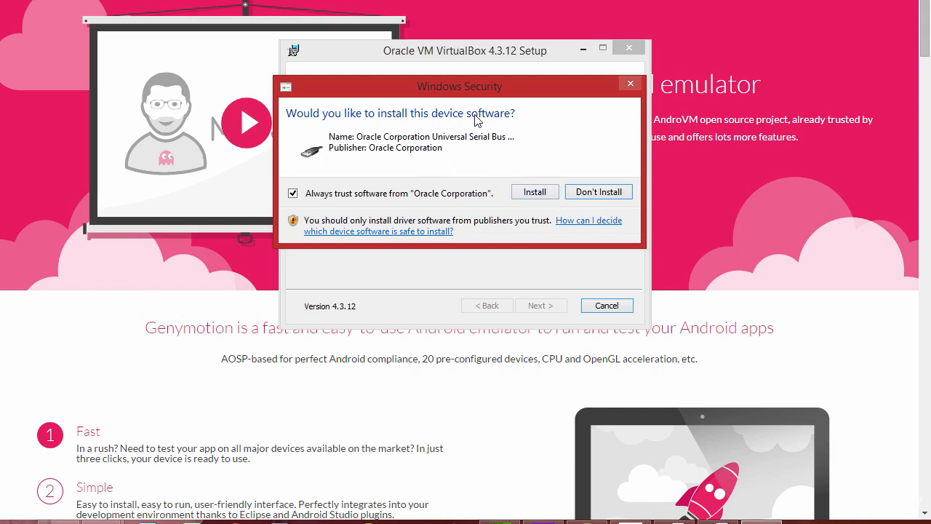
# Allow the Oracle device driver install and close the finished VirtualBox installer
pyautogui.click(547, 195)
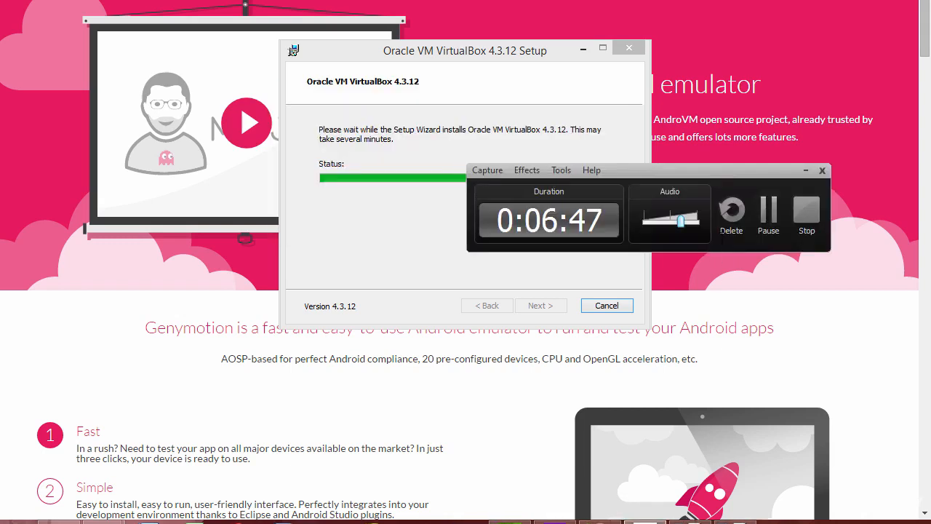
pyautogui.click(768, 209)
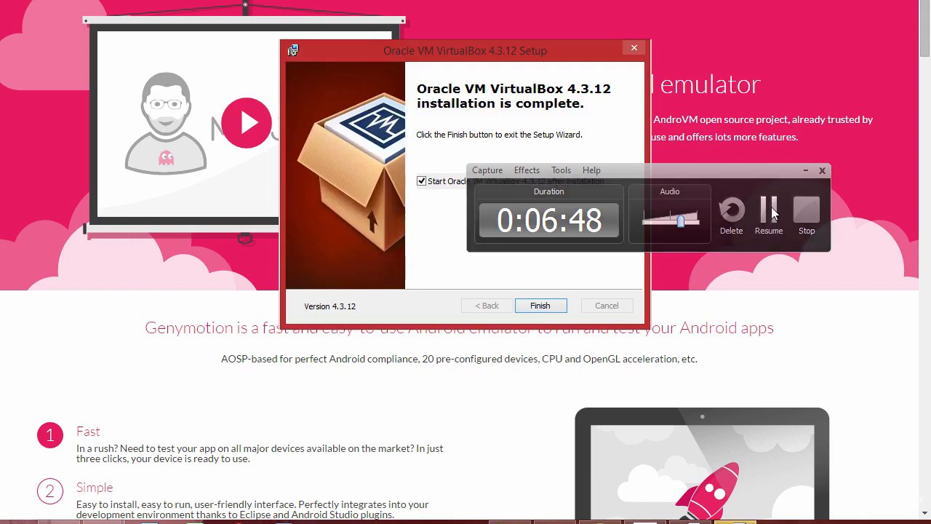
pyautogui.click(770, 209)
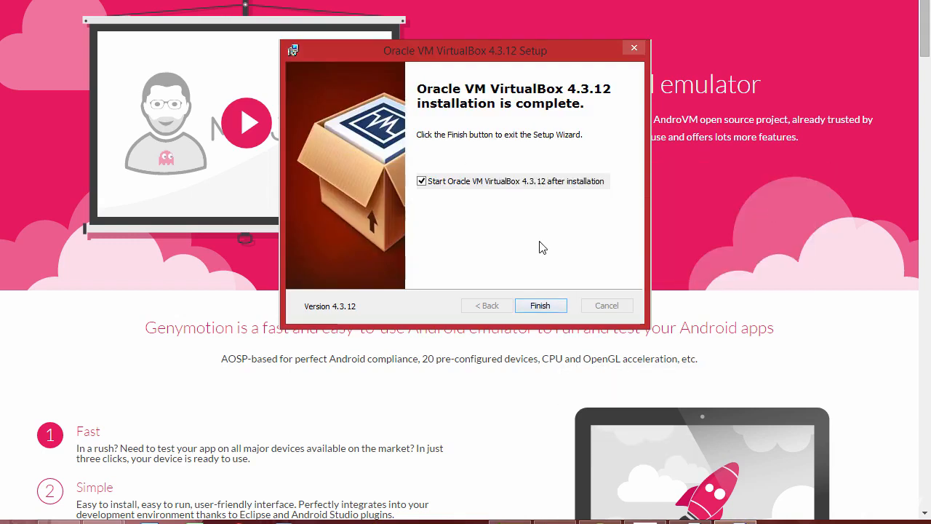
pyautogui.press('Return')
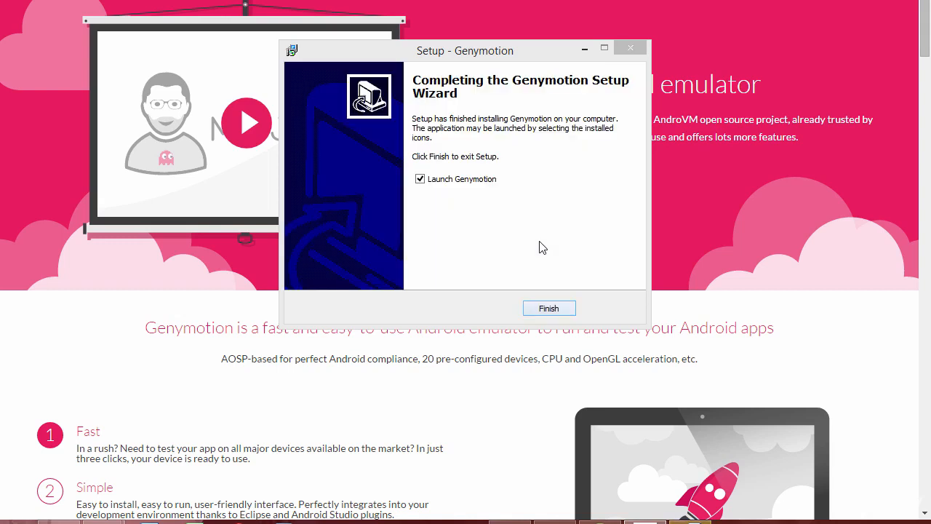
# Finish Genymotion setup with Launch Genymotion checked
pyautogui.press('Return')
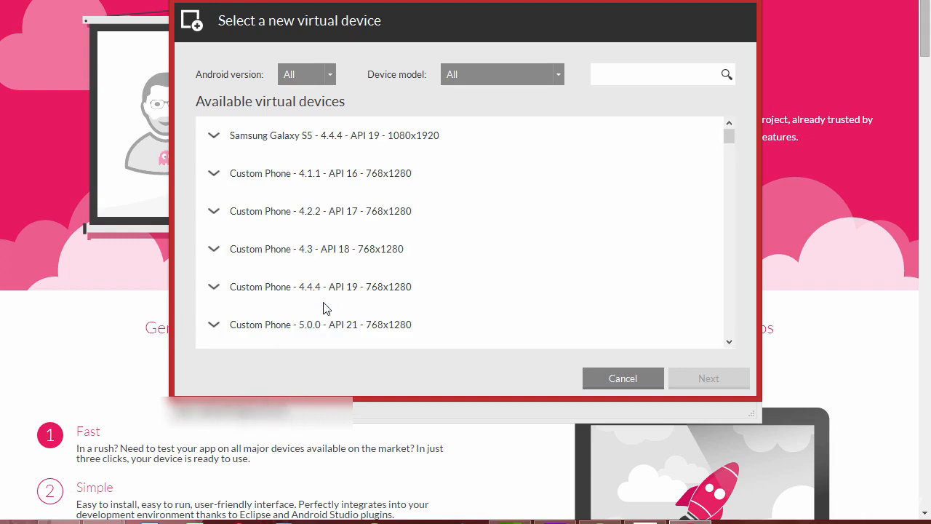
# Select Google Nexus 4 - 4.4.4 - API 19 - 768x1280 in the device list and start deploying it
pyautogui.scroll(-3, 433, 267)
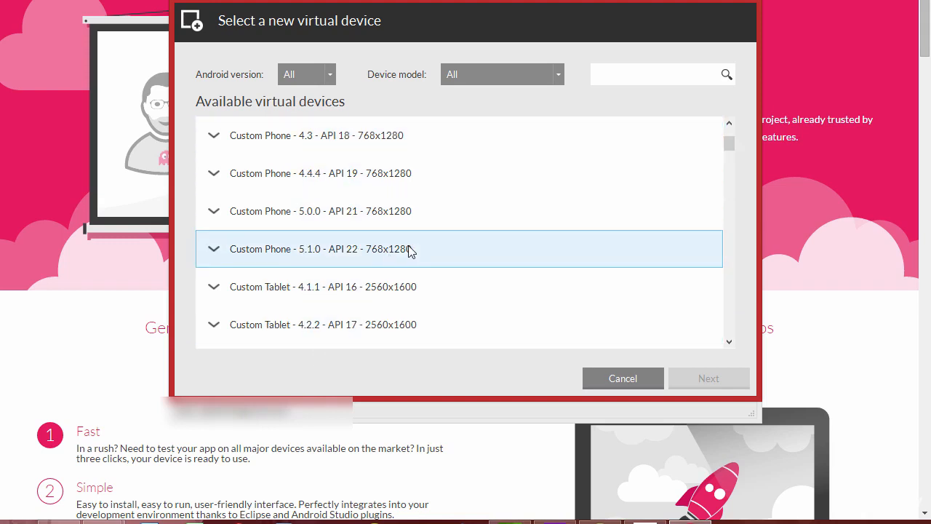
pyautogui.scroll(-3, 412, 249)
pyautogui.scroll(-3, 379, 225)
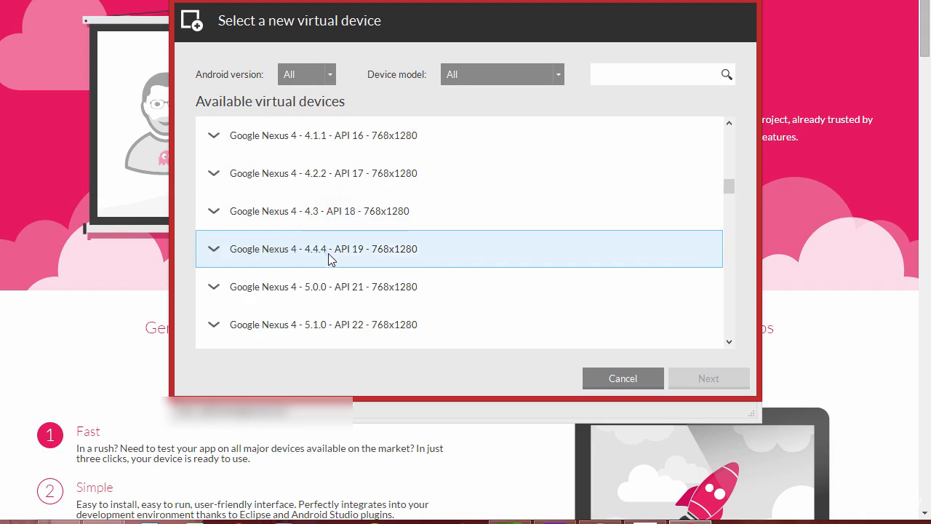
pyautogui.click(343, 256)
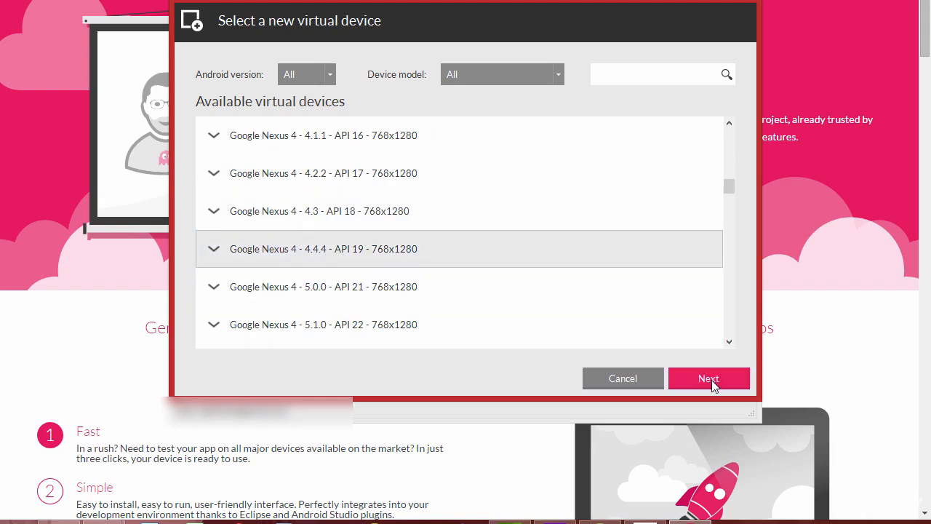
pyautogui.click(692, 377)
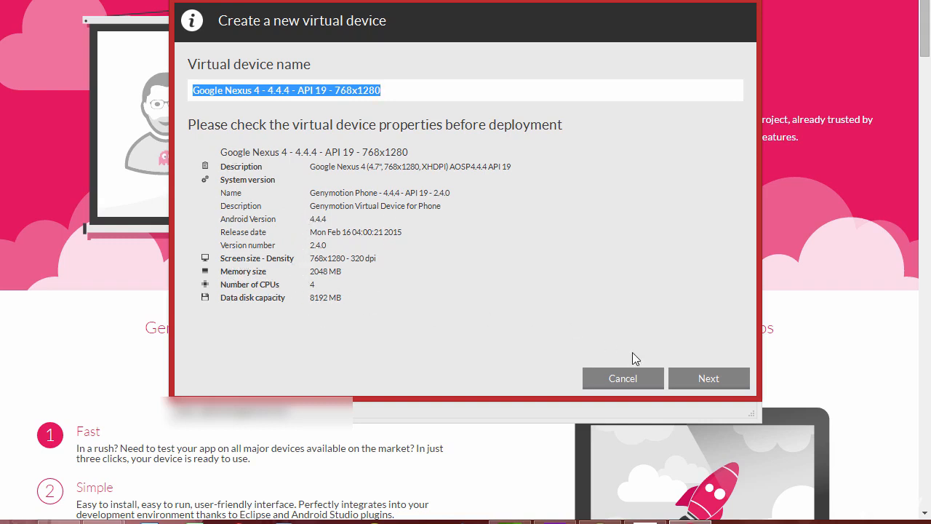
pyautogui.click(711, 375)
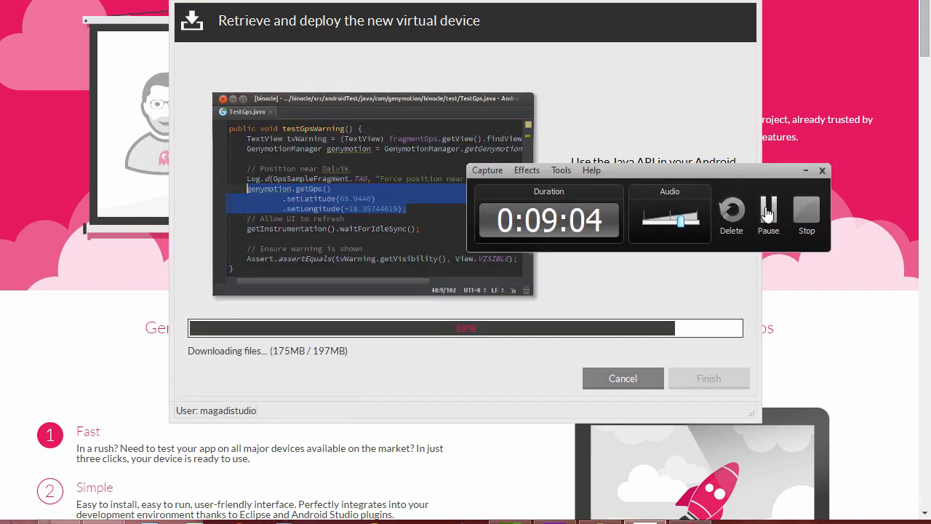
pyautogui.click(768, 211)
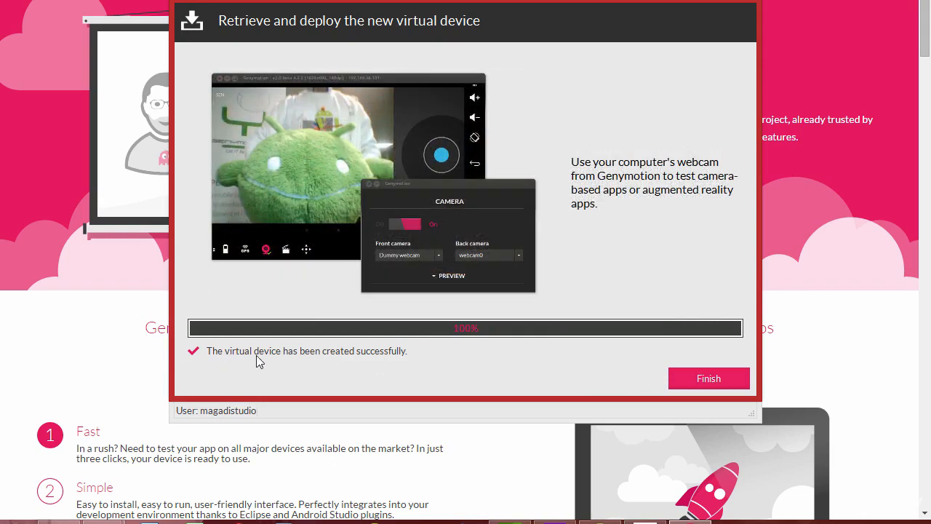
# Close the device wizard once the Google Nexus 4 download reaches 100%
pyautogui.click(704, 379)
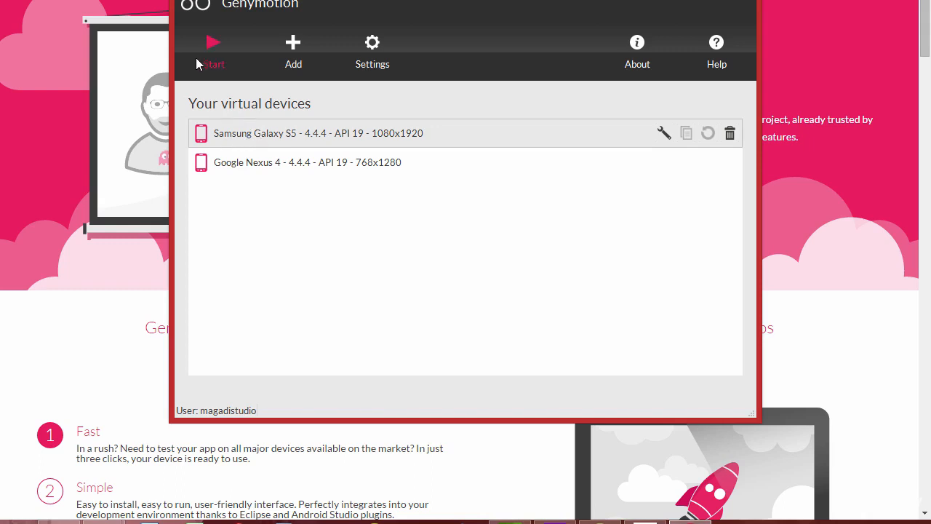
# Start the Samsung Galaxy S5 virtual device, which fails with a VirtualBox connection error
pyautogui.click(207, 46)
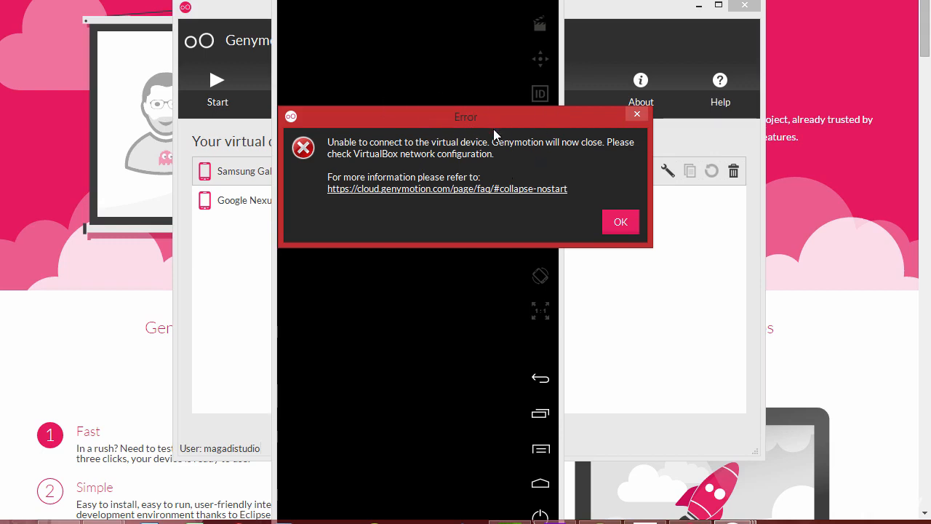
# Dismiss the connection, player.exe crash and OpenGL errors, then close Genymotion
pyautogui.click(637, 115)
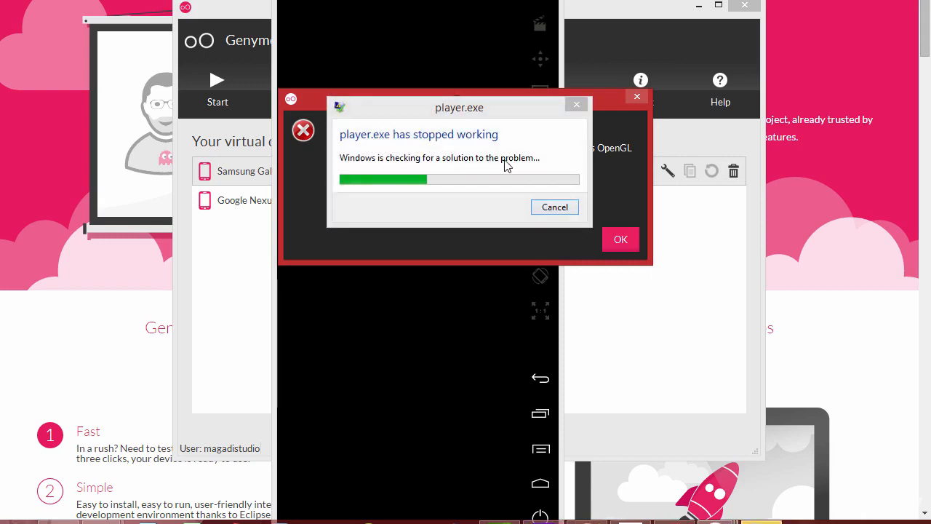
pyautogui.click(554, 208)
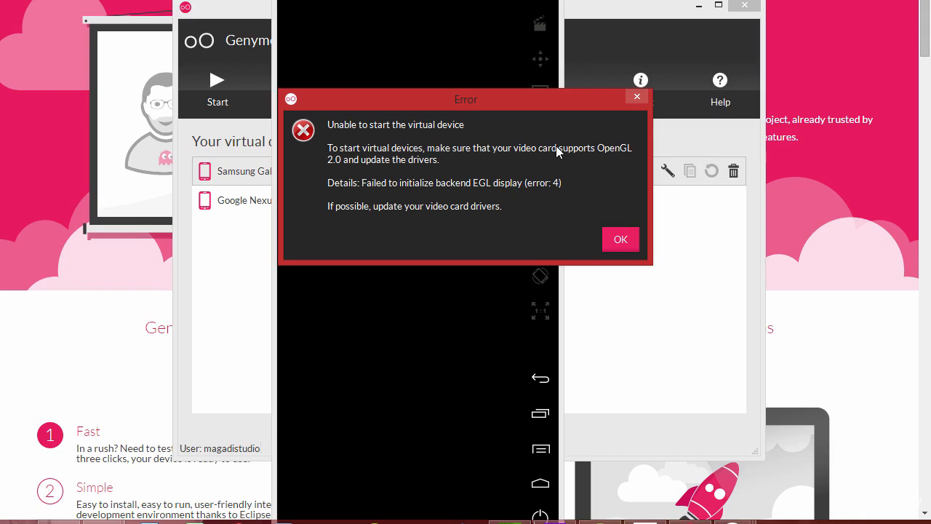
pyautogui.press('Return')
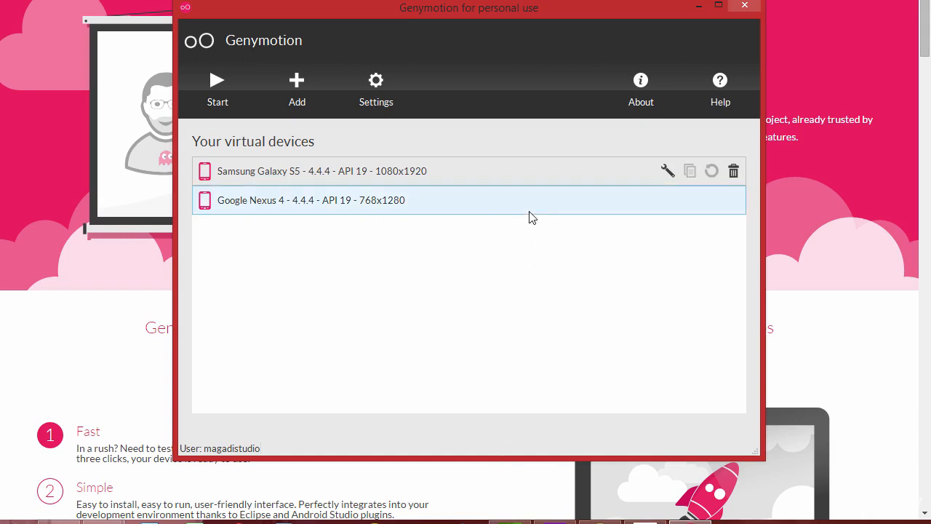
pyautogui.click(745, 7)
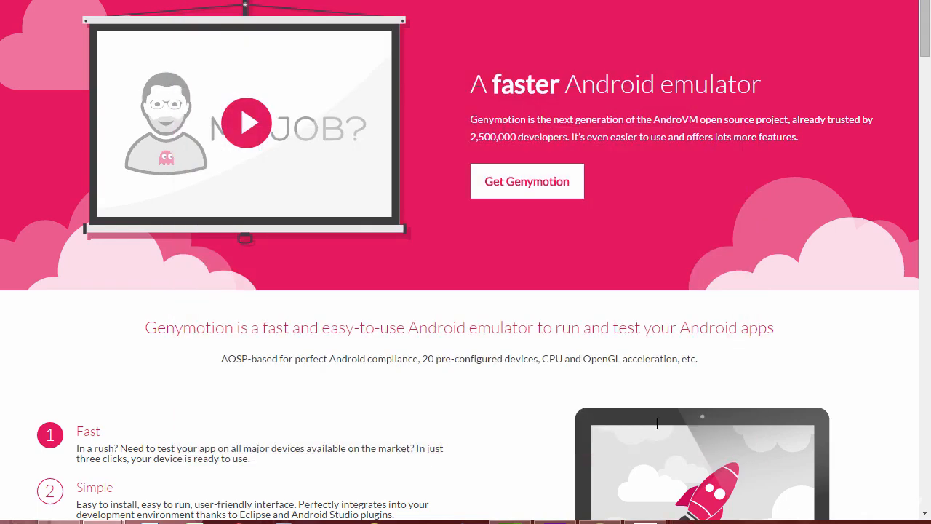
# Bring Android Studio back to the front and open File > Settings at the Plugins page
pyautogui.click(600, 521)
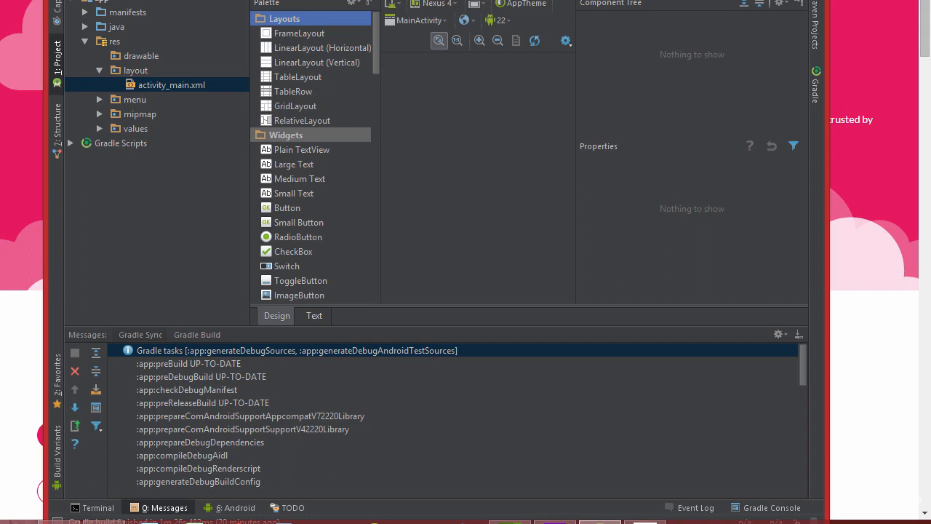
pyautogui.moveTo(146, 1); pyautogui.dragTo(125, 0)
pyautogui.click(40, 0)
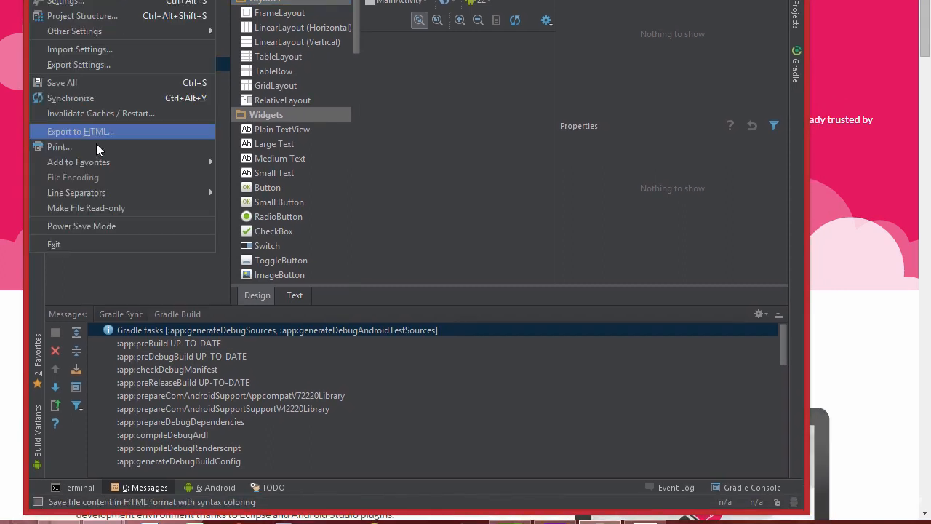
pyautogui.click(67, 4)
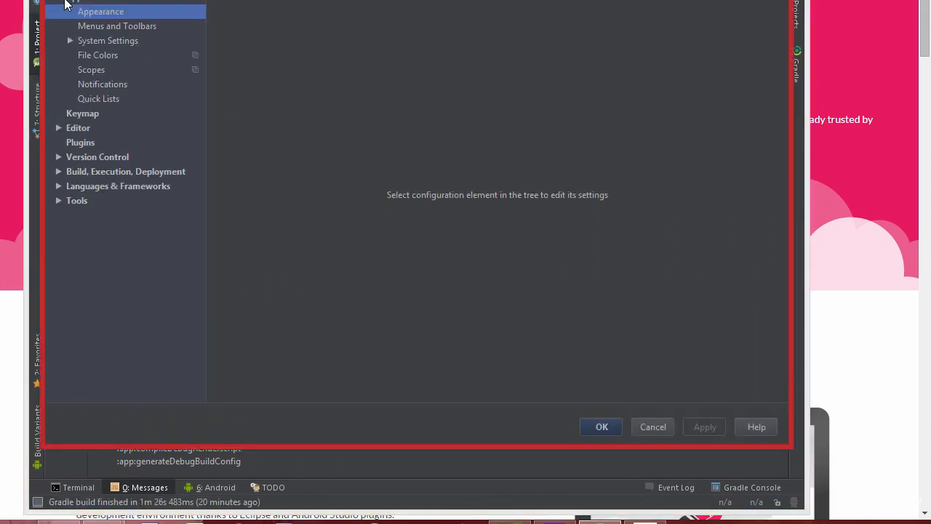
pyautogui.click(88, 144)
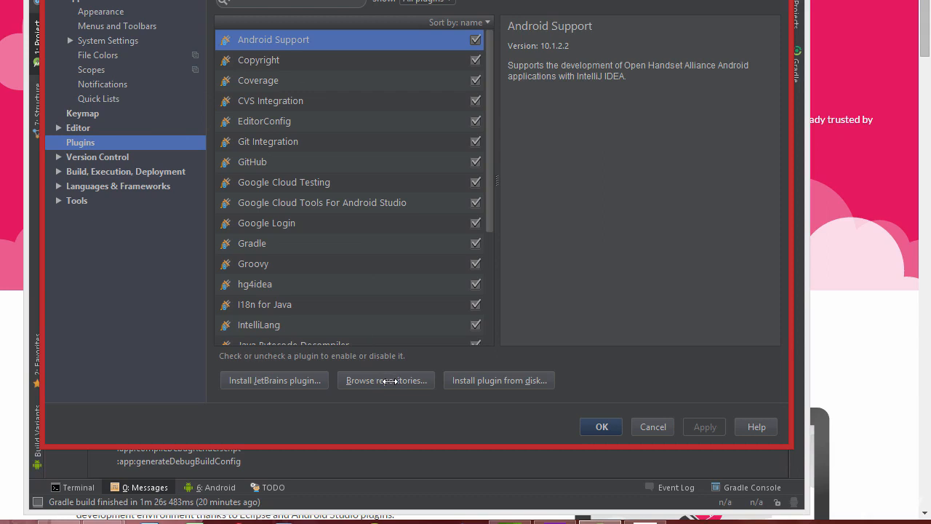
# Search the plugin repositories for 'genymo', install the Genymotion plugin and choose restart
pyautogui.click(387, 380)
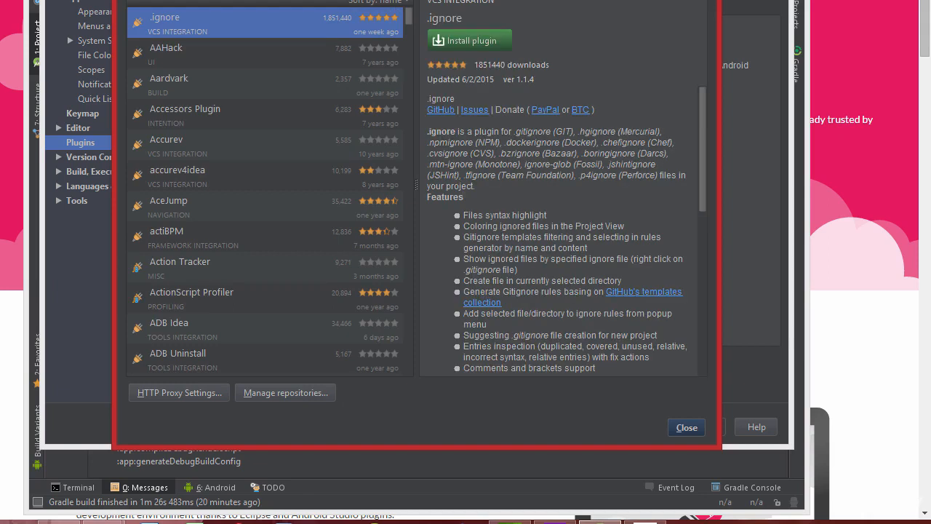
pyautogui.write('geny')
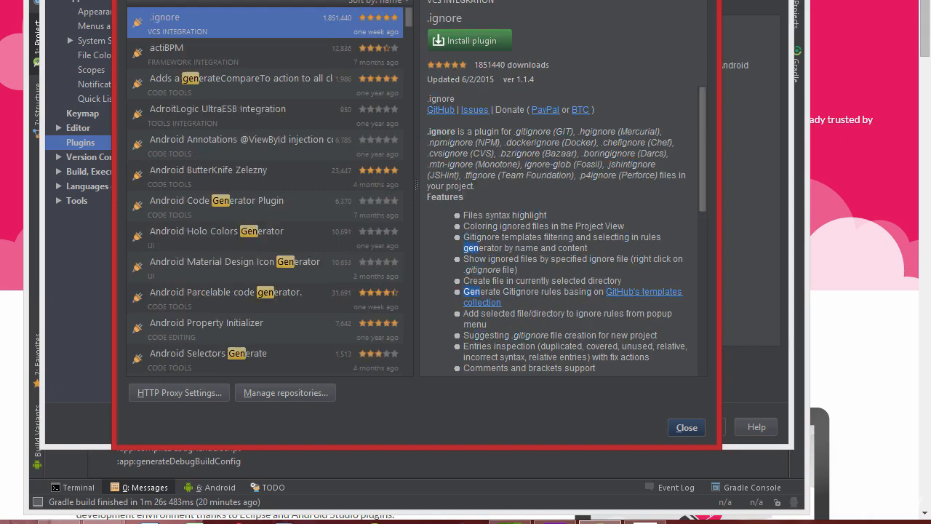
pyautogui.write('mo')
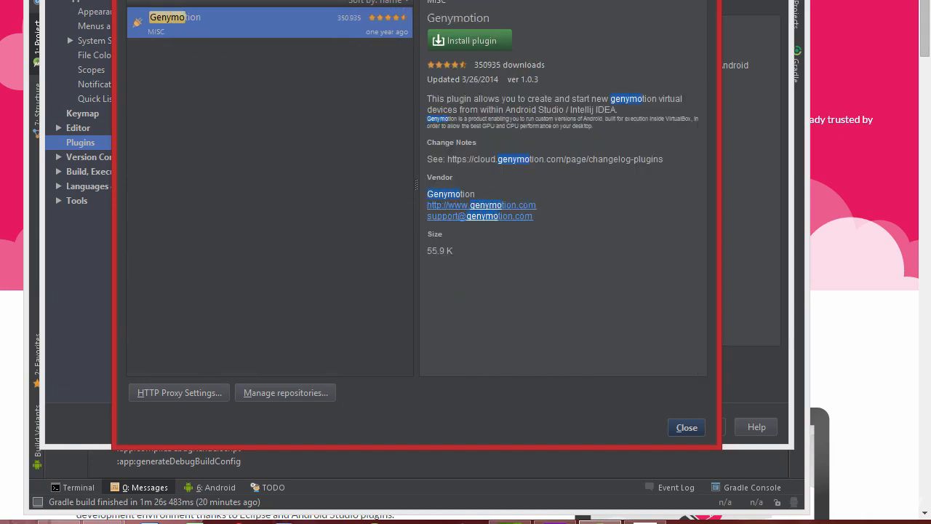
pyautogui.click(467, 42)
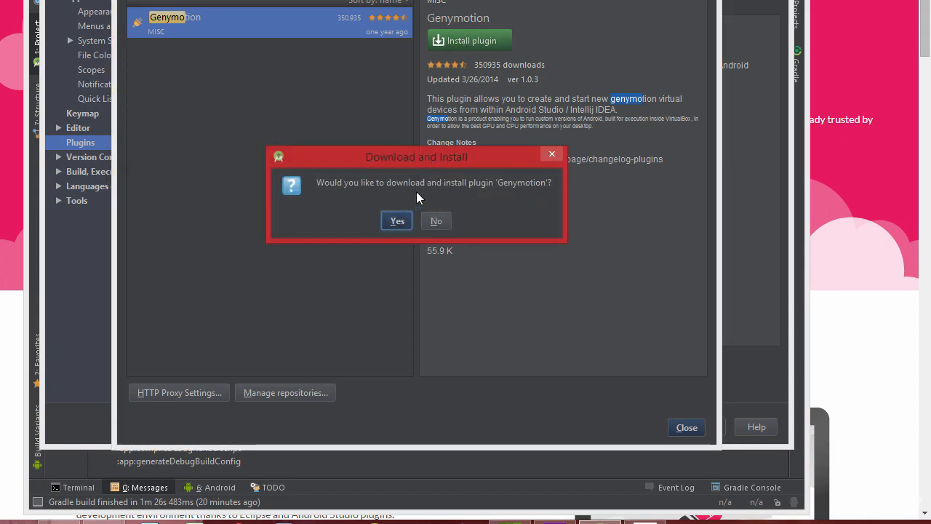
pyautogui.click(396, 222)
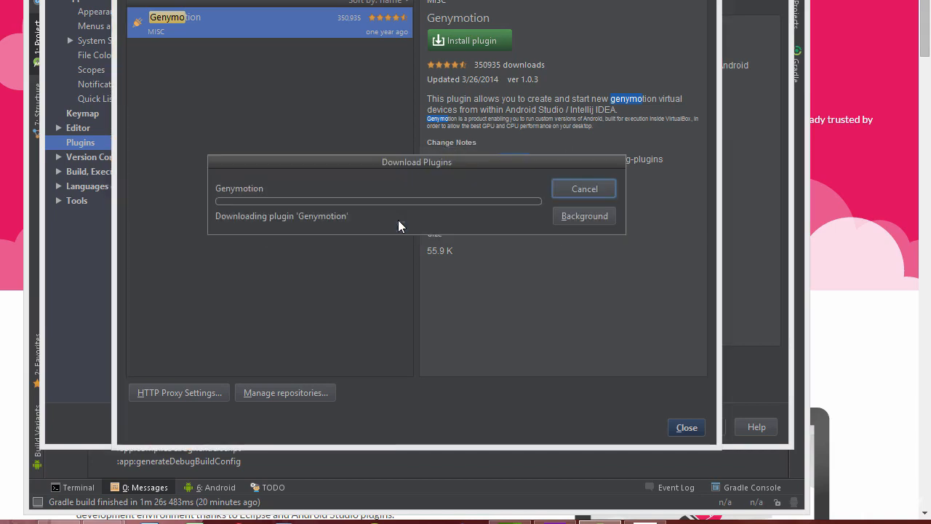
pyautogui.click(562, 61)
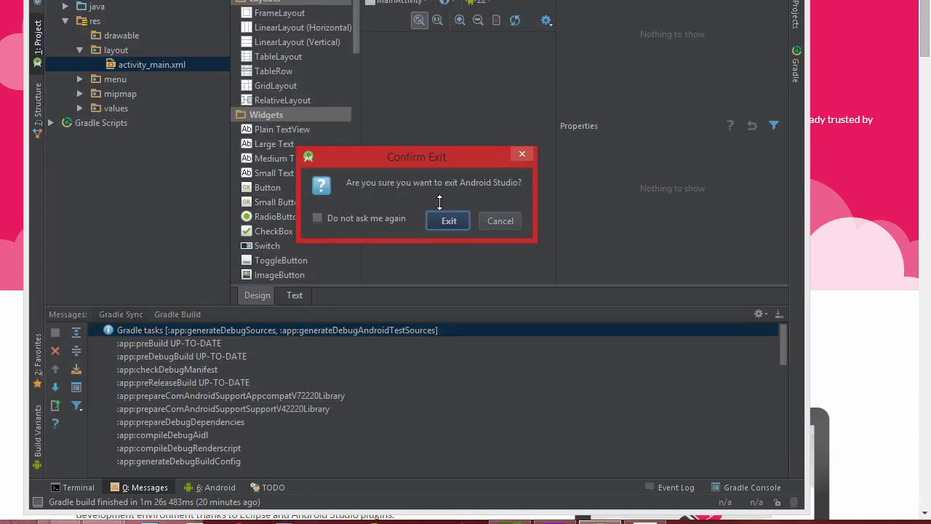
# Exit to restart Android Studio, then reach the Genymotion settings page via the toolbar icon
pyautogui.click(446, 222)
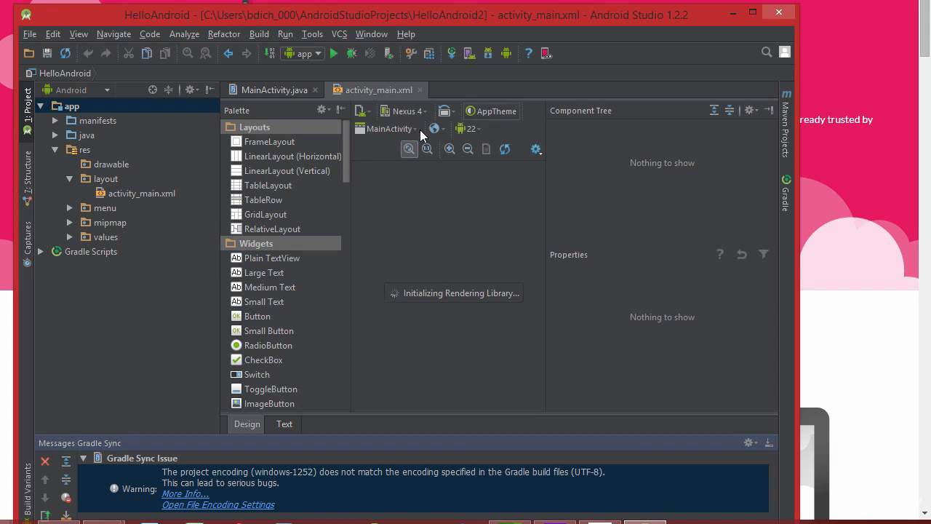
pyautogui.click(546, 53)
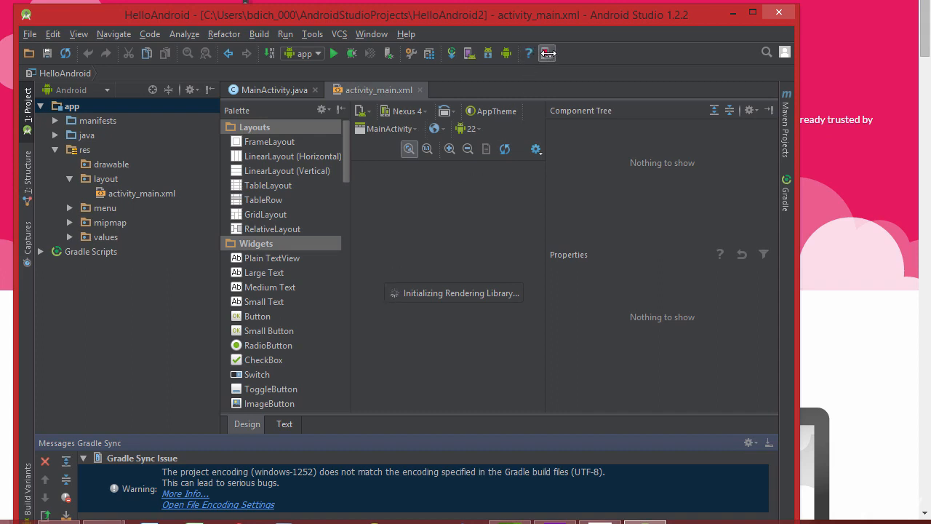
pyautogui.click(547, 53)
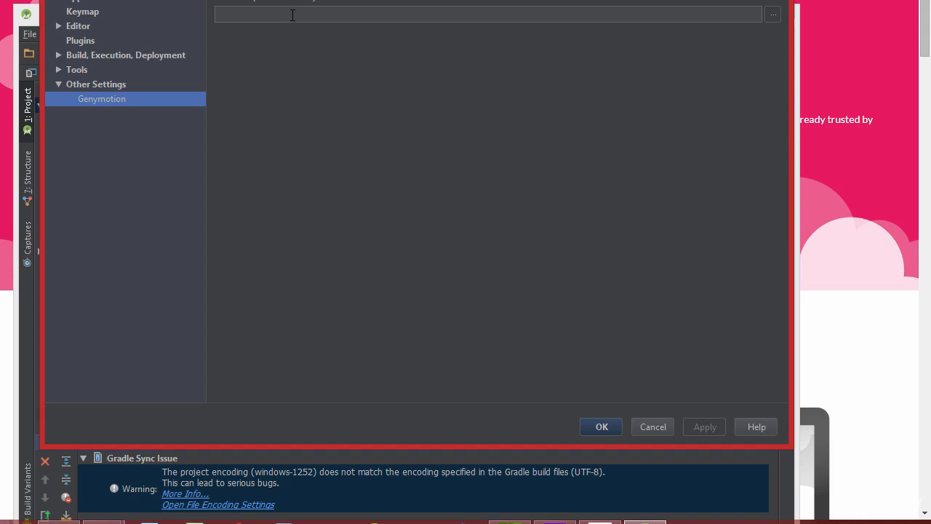
# Browse to and choose C:\Program Files\Genymobile\Genymotion as the Genymotion folder
pyautogui.click(772, 15)
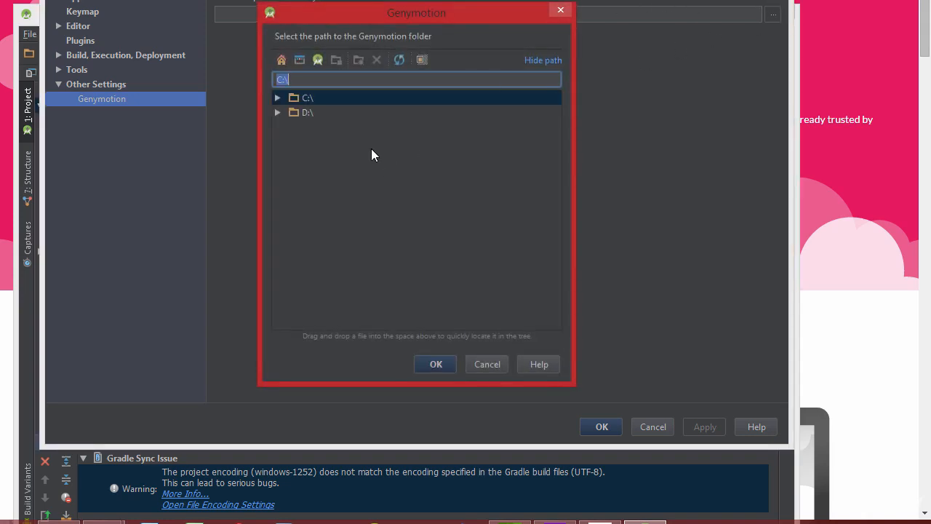
pyautogui.click(280, 97)
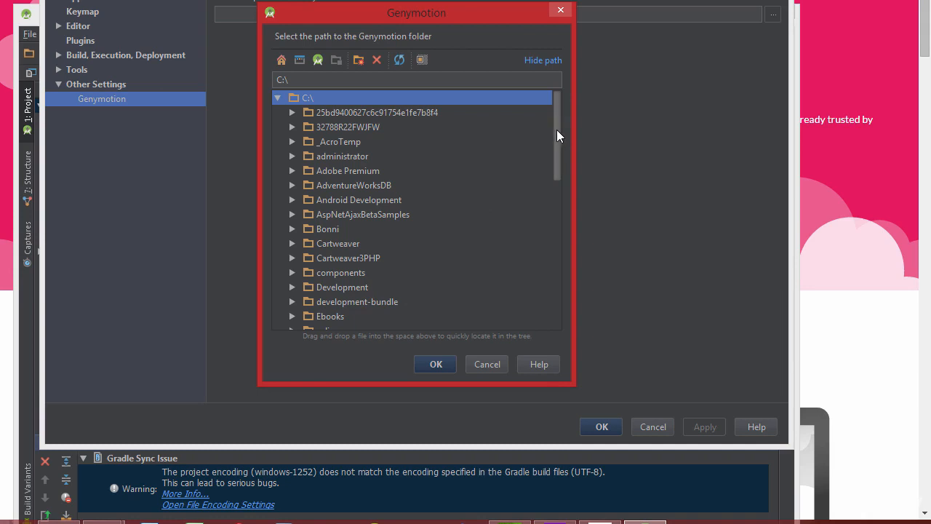
pyautogui.moveTo(557, 137); pyautogui.dragTo(558, 199)
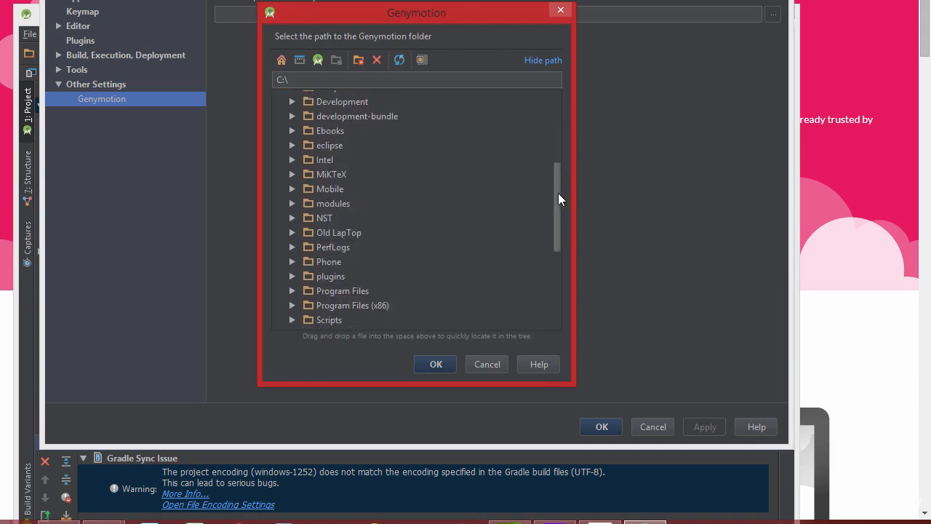
pyautogui.click(292, 291)
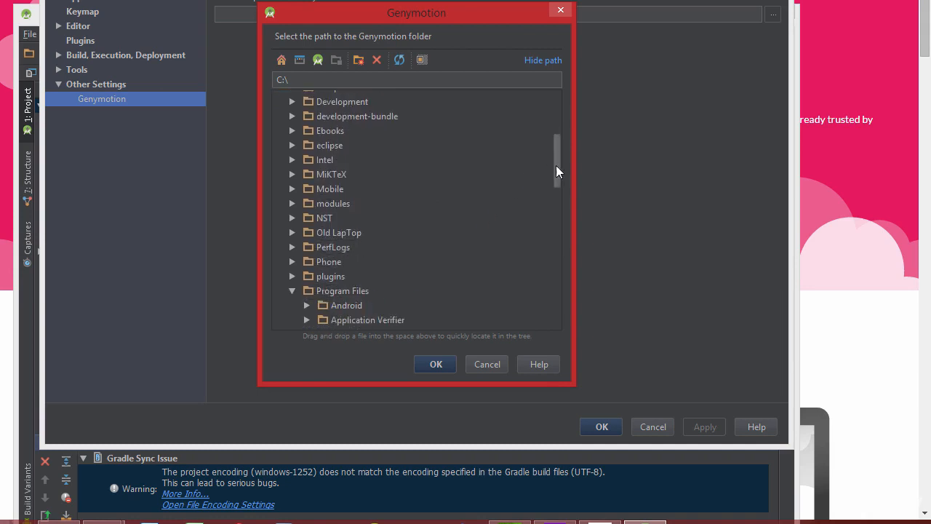
pyautogui.moveTo(556, 166); pyautogui.dragTo(562, 196)
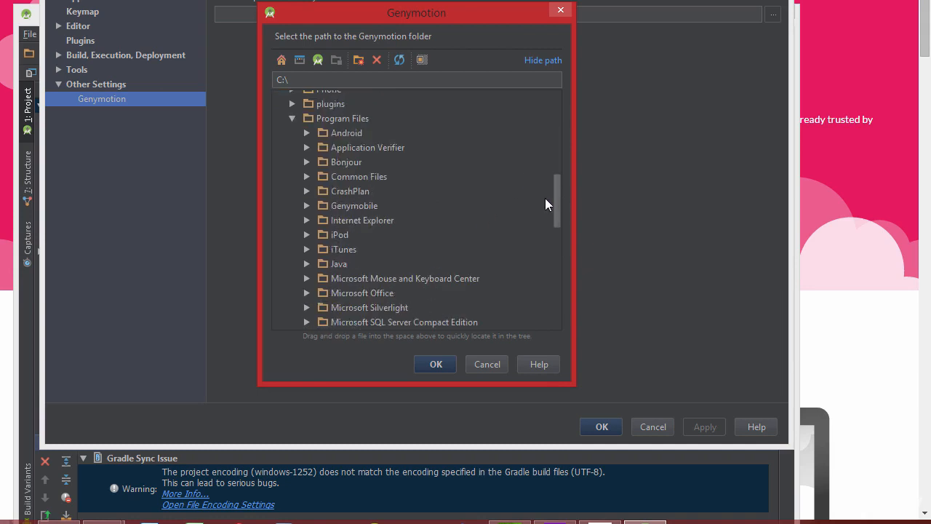
pyautogui.click(354, 206)
pyautogui.click(306, 205)
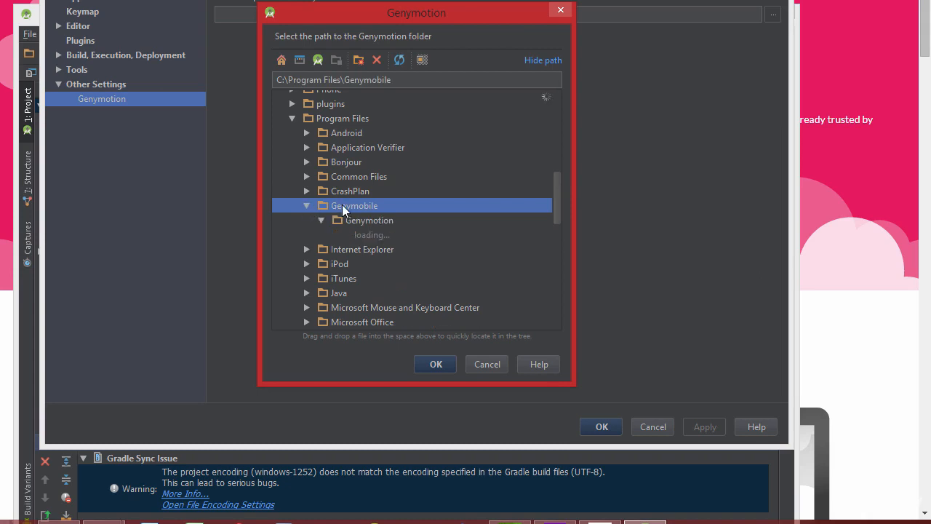
pyautogui.click(353, 220)
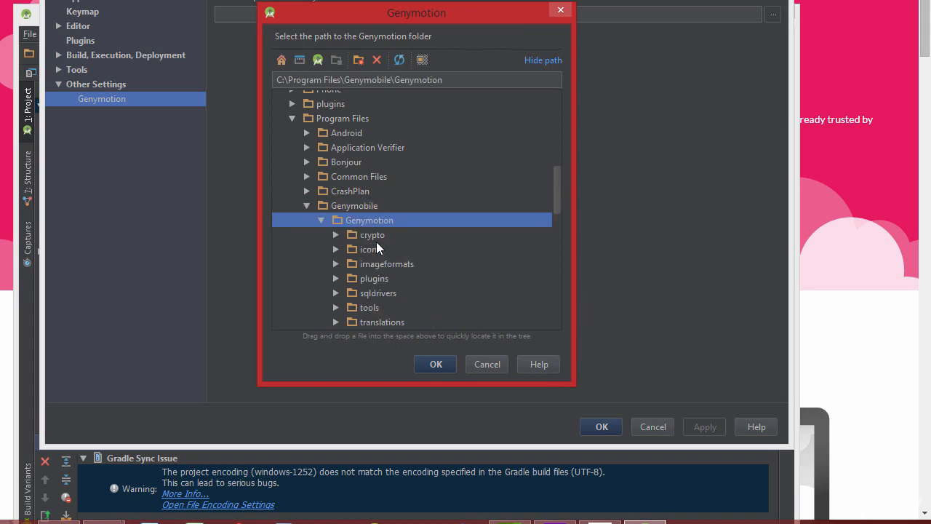
pyautogui.click(439, 364)
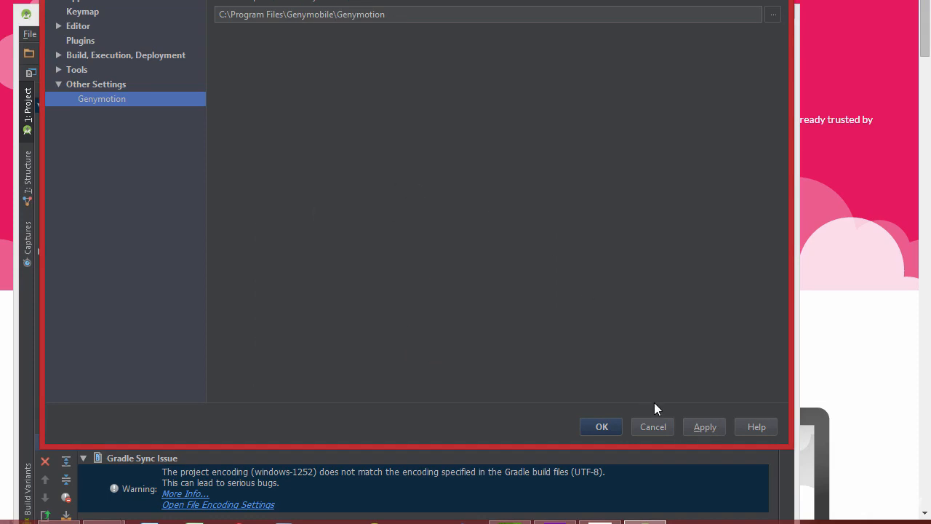
# Save the path and open the Genymotion Device Manager, selecting the powered-off device
pyautogui.click(602, 426)
pyautogui.click(551, 55)
pyautogui.click(269, 207)
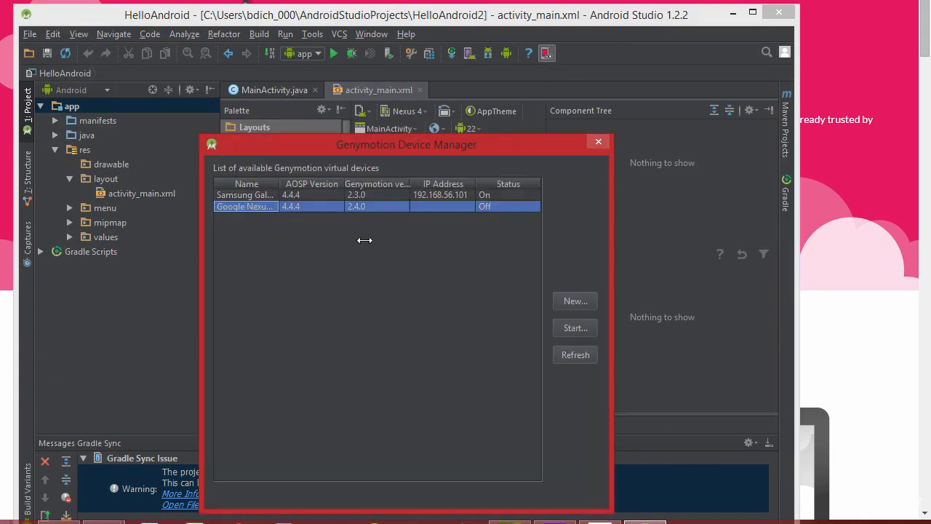
# Select the running Samsung device in the Device Manager, then reposition the Android Studio window
pyautogui.moveTo(501, 145); pyautogui.dragTo(520, 77)
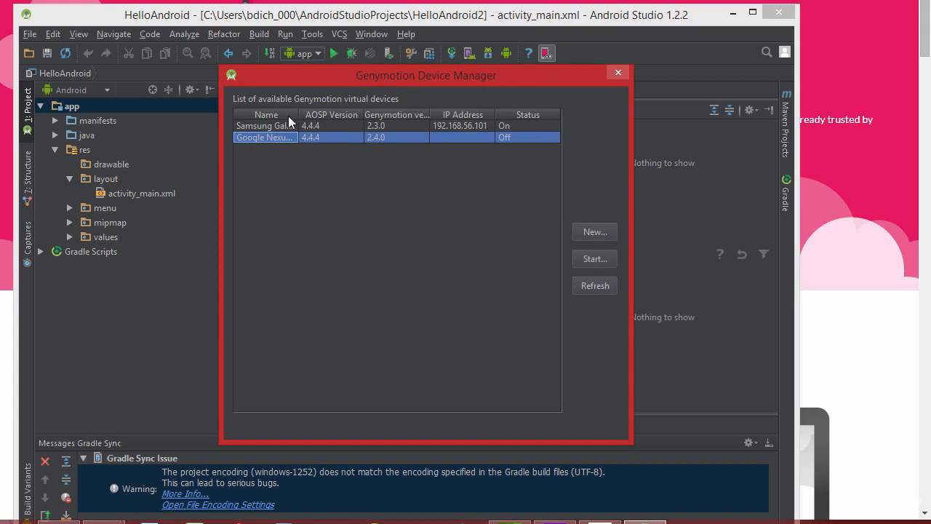
pyautogui.click(264, 125)
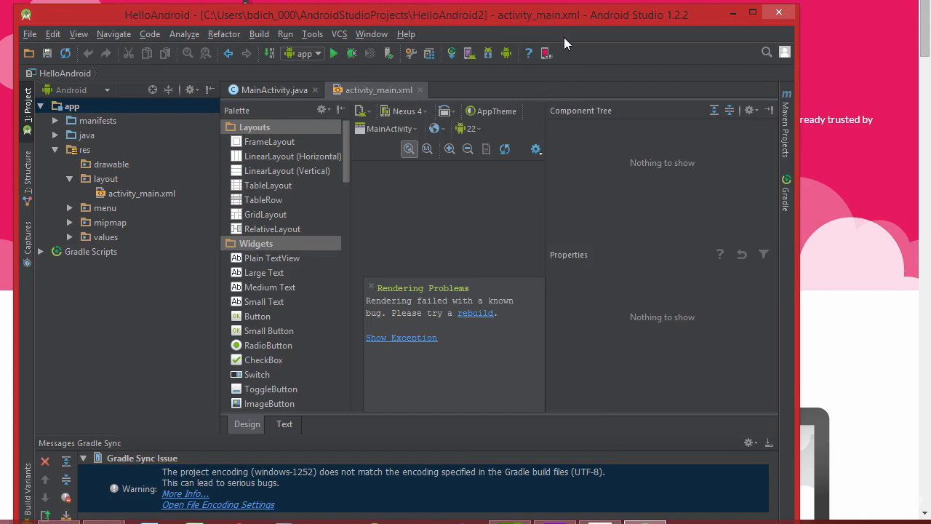
pyautogui.moveTo(601, 7); pyautogui.dragTo(615, 0)
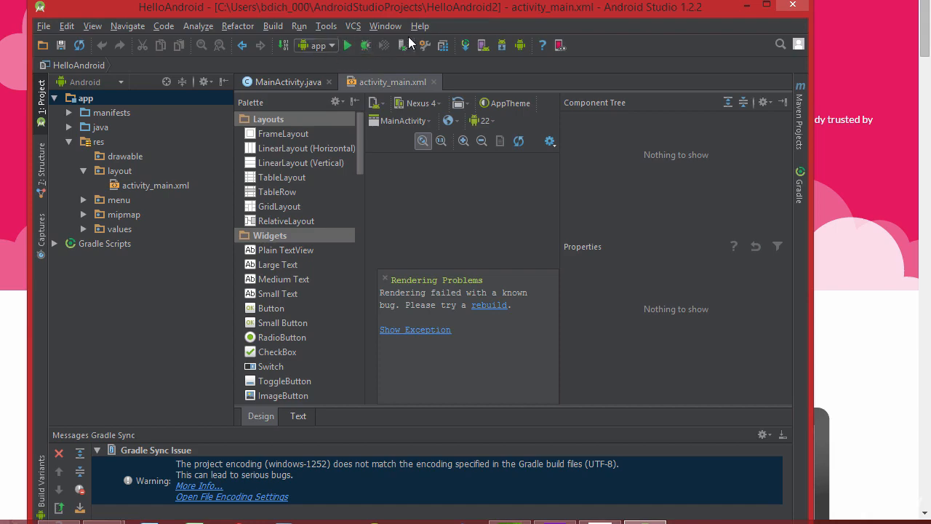
# In SDK Manager, mark the Android 4.3.1 (API 18) packages and install all 53 packages
pyautogui.click(501, 45)
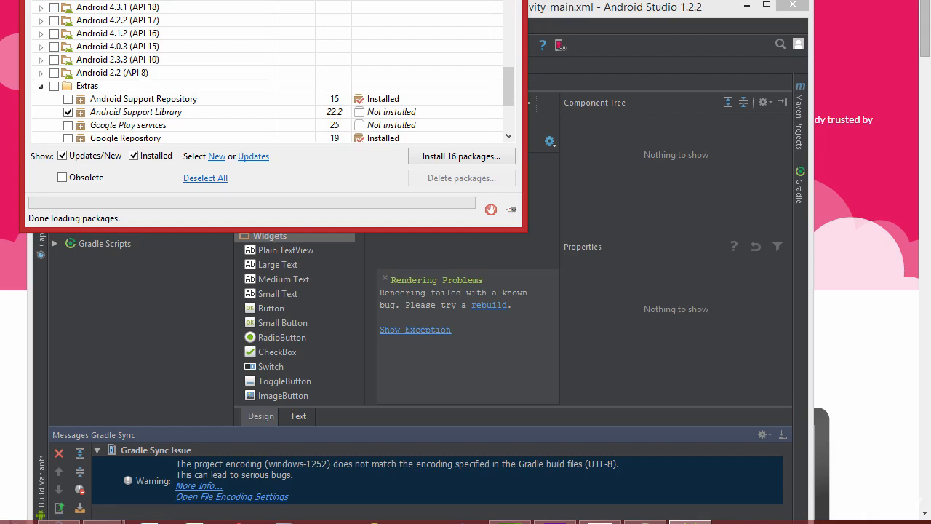
pyautogui.click(54, 8)
pyautogui.click(54, 7)
pyautogui.click(54, 7)
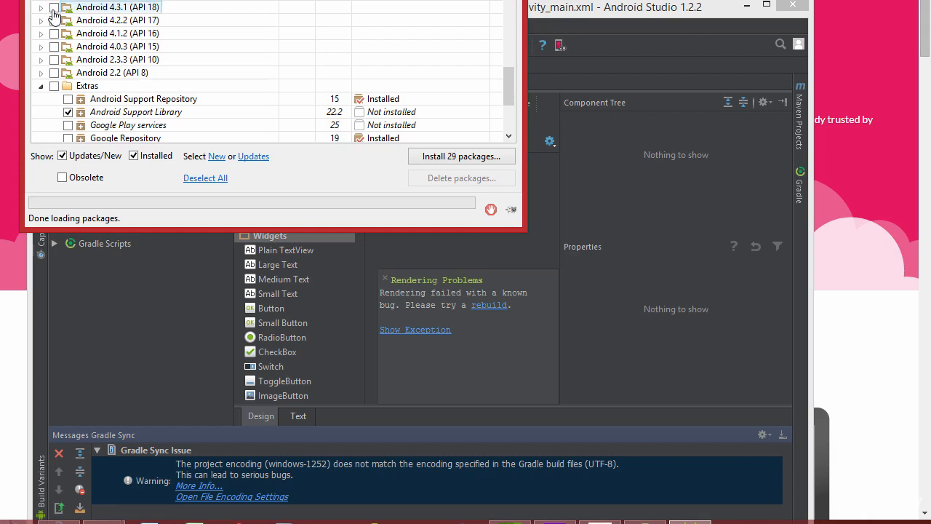
pyautogui.click(53, 8)
pyautogui.scroll(-2, 125, 73)
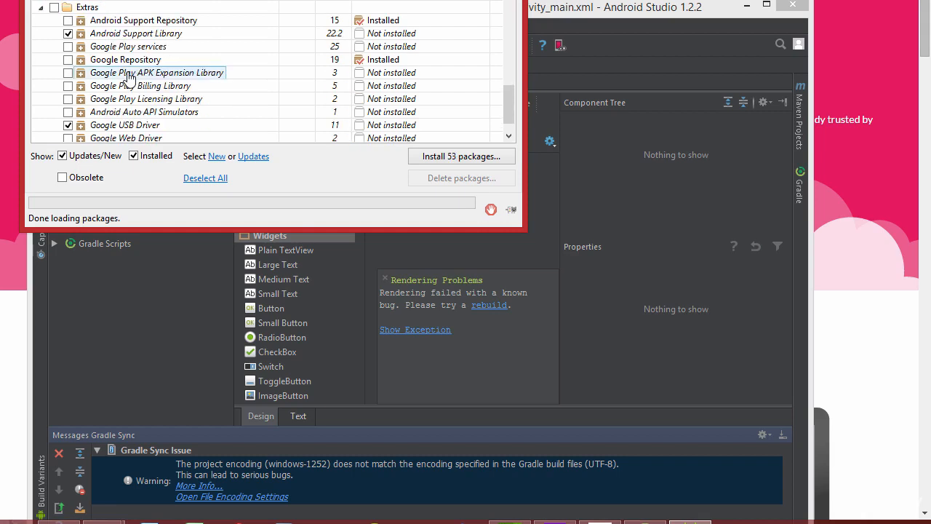
pyautogui.scroll(3, 128, 76)
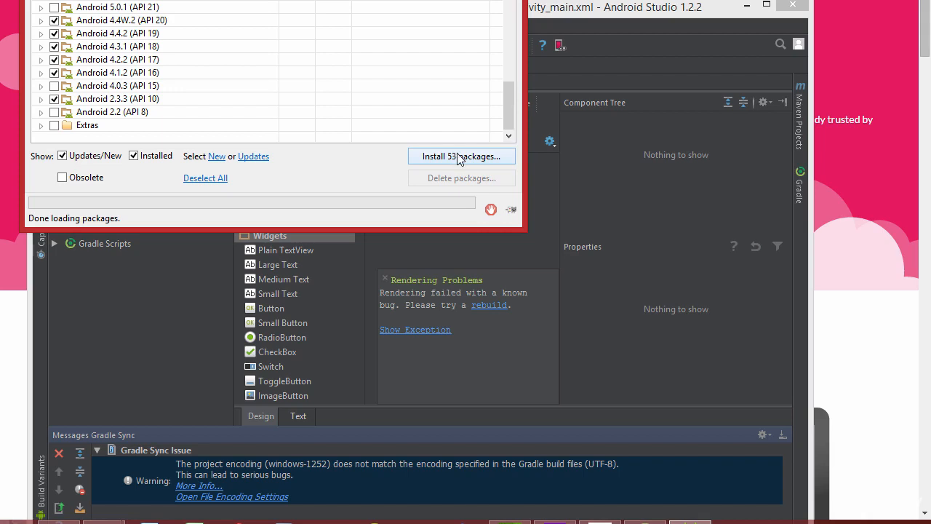
pyautogui.click(459, 158)
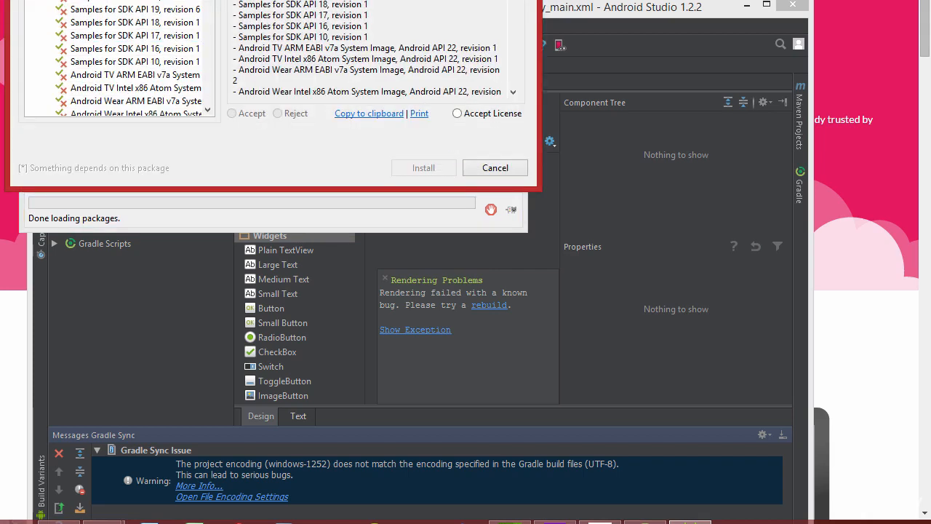
# Accept the licenses for all packages and start the installation
pyautogui.click(459, 114)
pyautogui.click(429, 170)
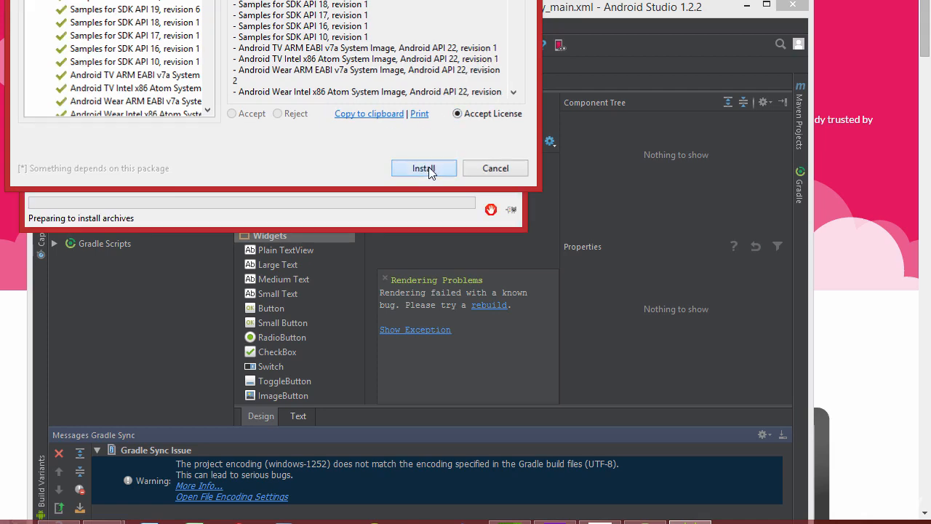